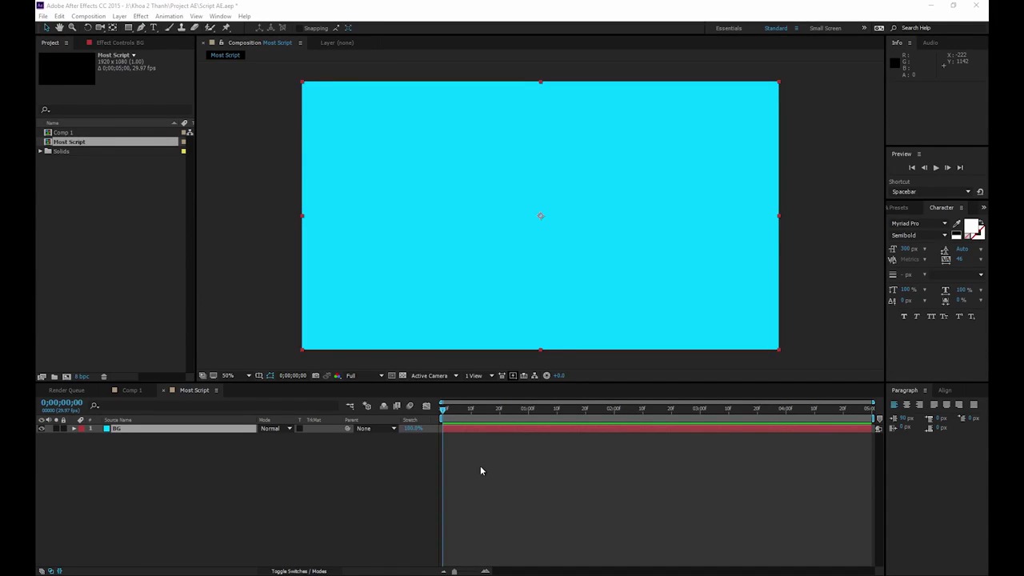
- Draw a white five-point star on the cyan background with the Star tool
{"action": "left_click", "coordinate": [290, 501]}
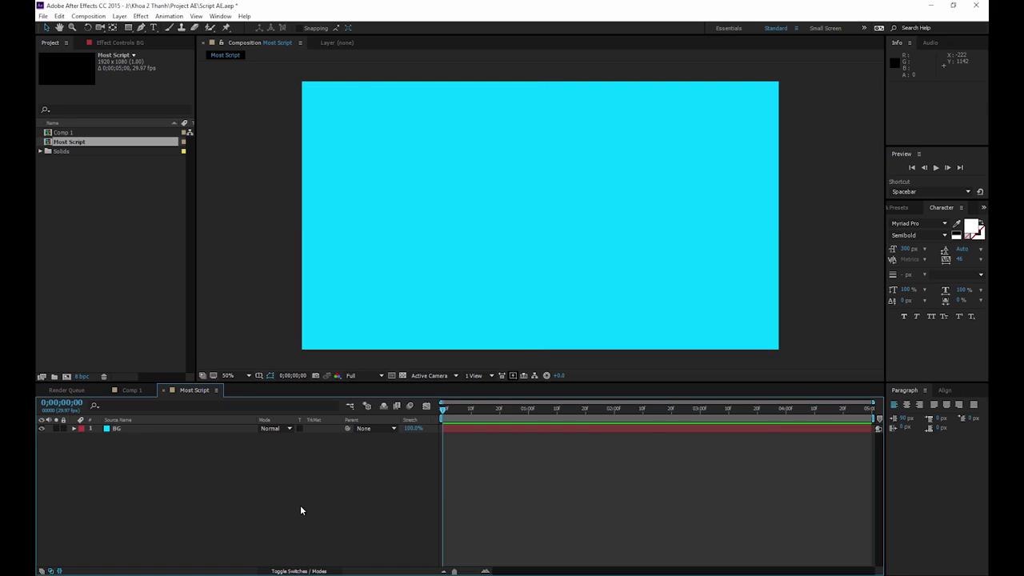
{"action": "left_click", "coordinate": [150, 432]}
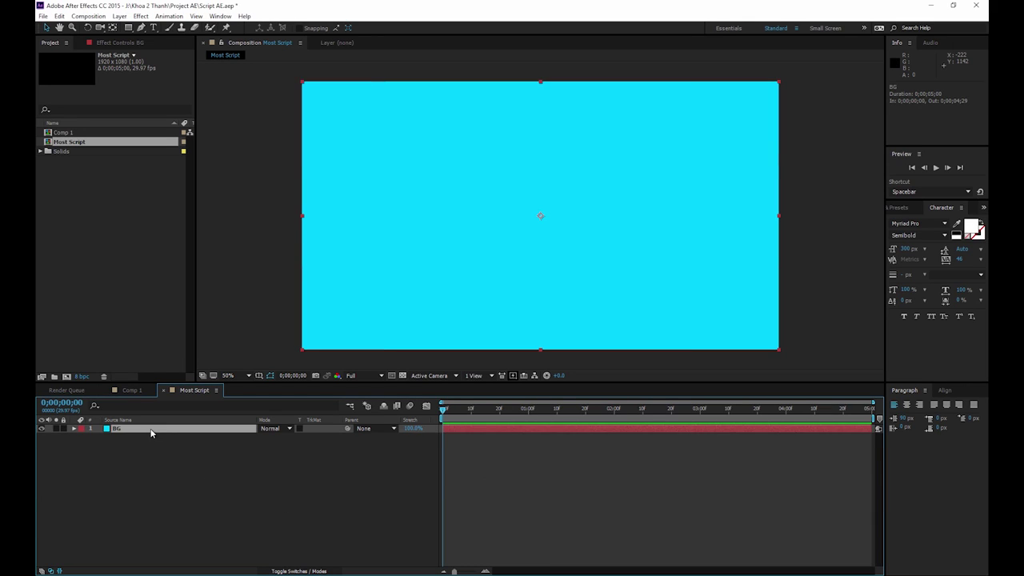
{"action": "left_click", "coordinate": [256, 509]}
{"action": "right_click", "coordinate": [276, 500]}
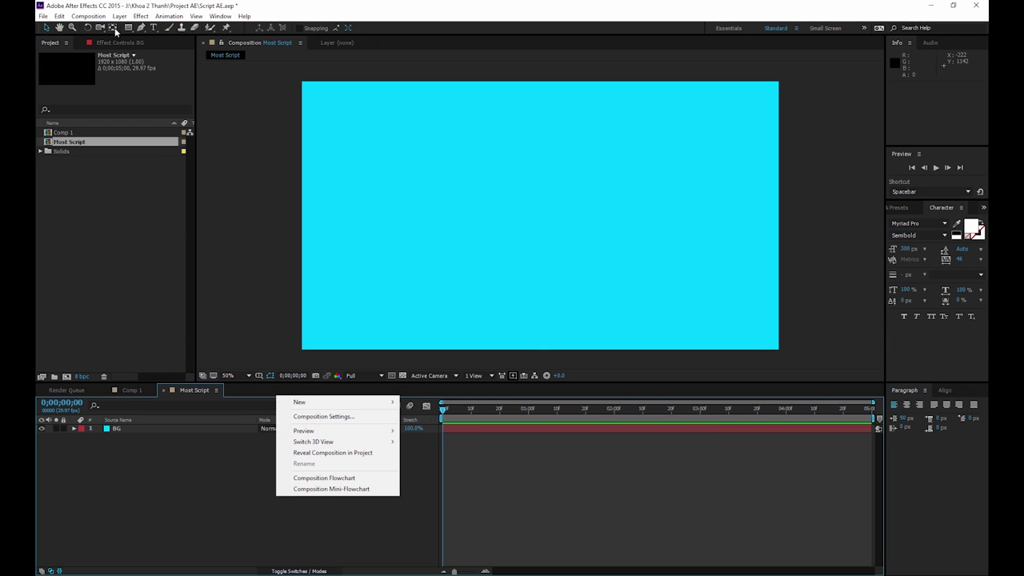
{"action": "left_click_drag", "start_coordinate": [128, 28], "coordinate": [171, 71]}
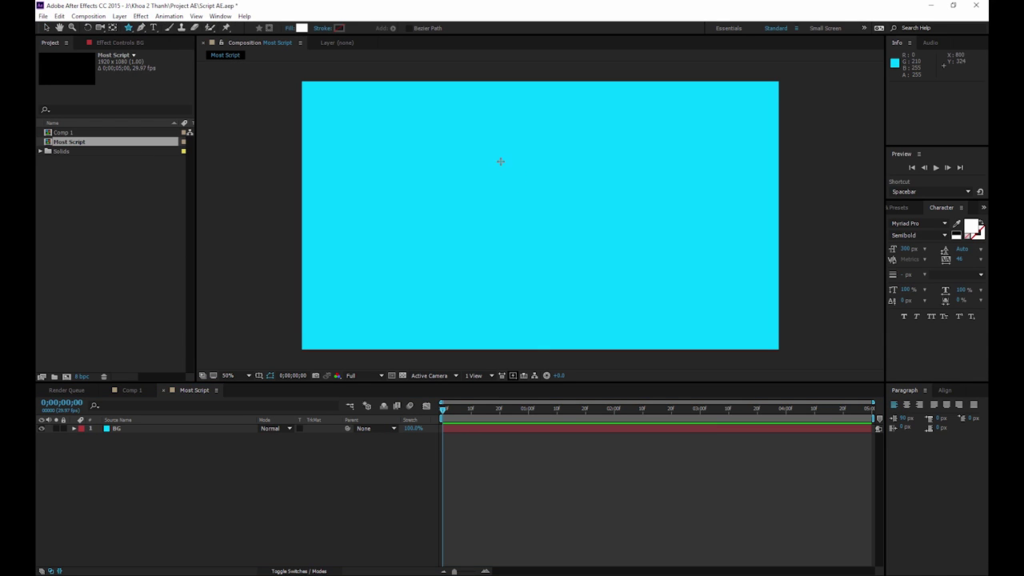
{"action": "left_click_drag", "start_coordinate": [505, 167], "coordinate": [509, 97]}
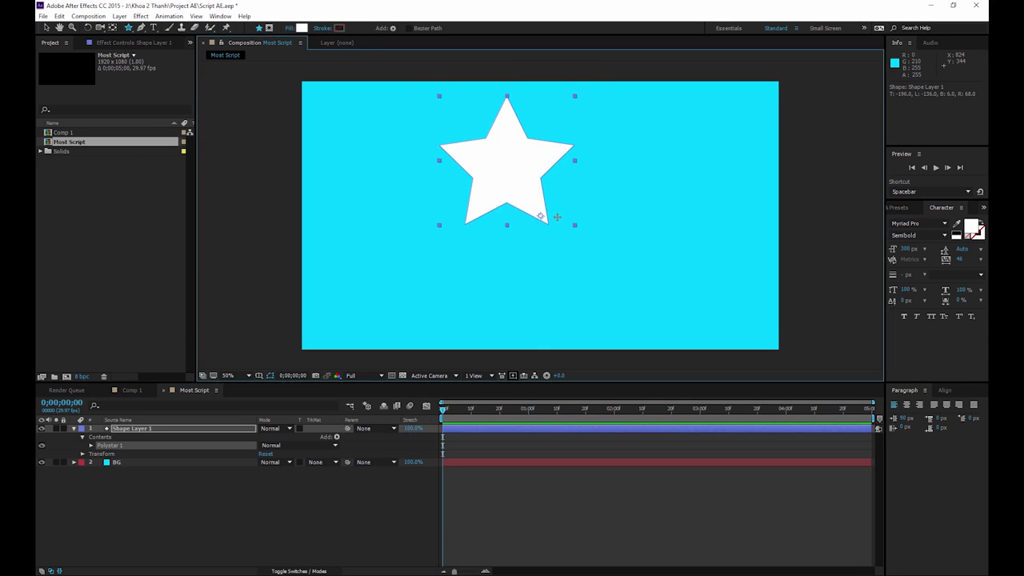
- Move the star to the frame centre and select Shape Layer 1
{"action": "key", "text": "v"}
{"action": "left_click_drag", "start_coordinate": [522, 159], "coordinate": [562, 207]}
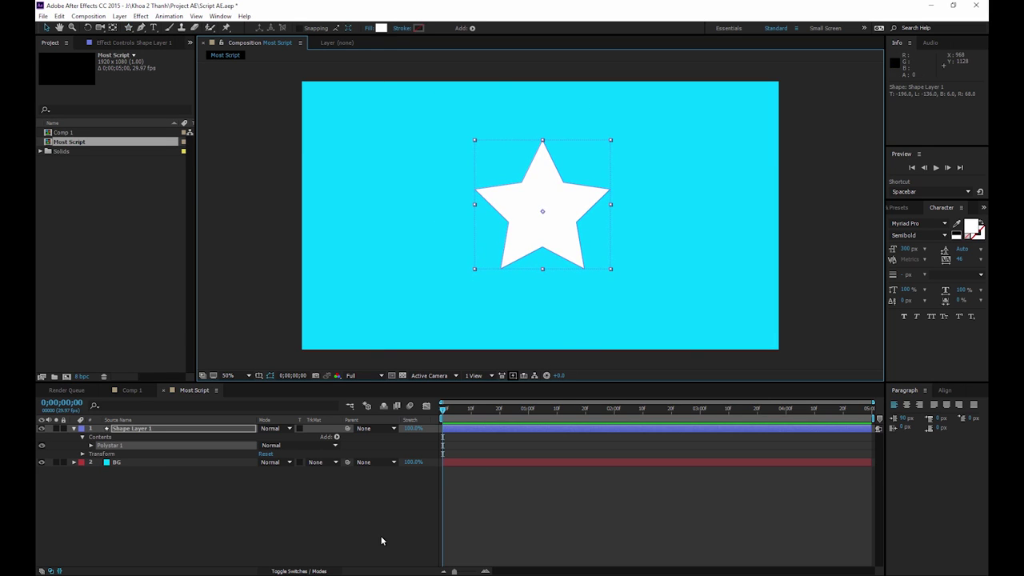
{"action": "left_click", "coordinate": [381, 539]}
{"action": "left_click", "coordinate": [560, 228]}
{"action": "left_click", "coordinate": [384, 406]}
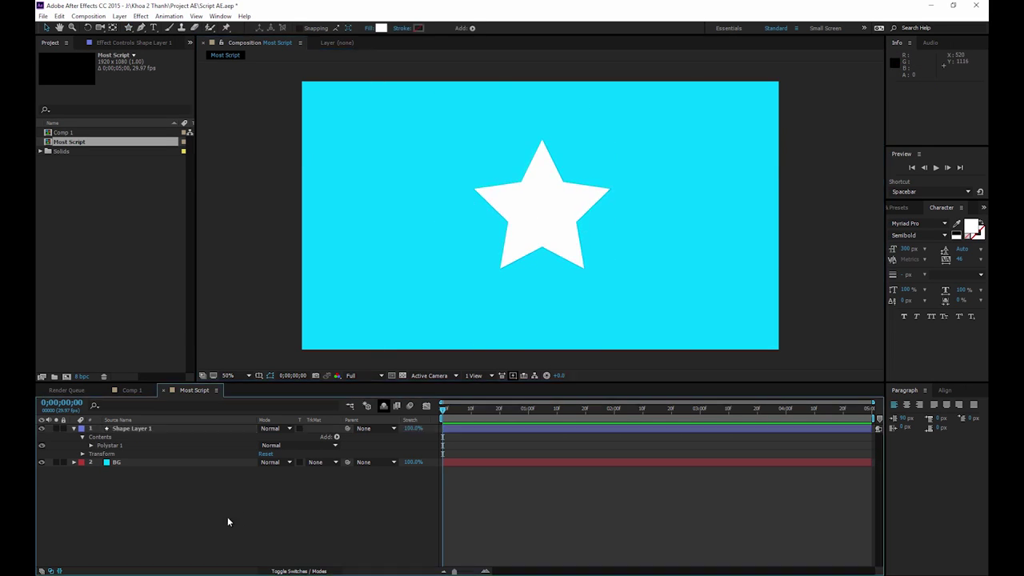
- Add the expression wiggle(10,30) to Shape Layer 1's Position property
{"action": "left_click", "coordinate": [82, 454]}
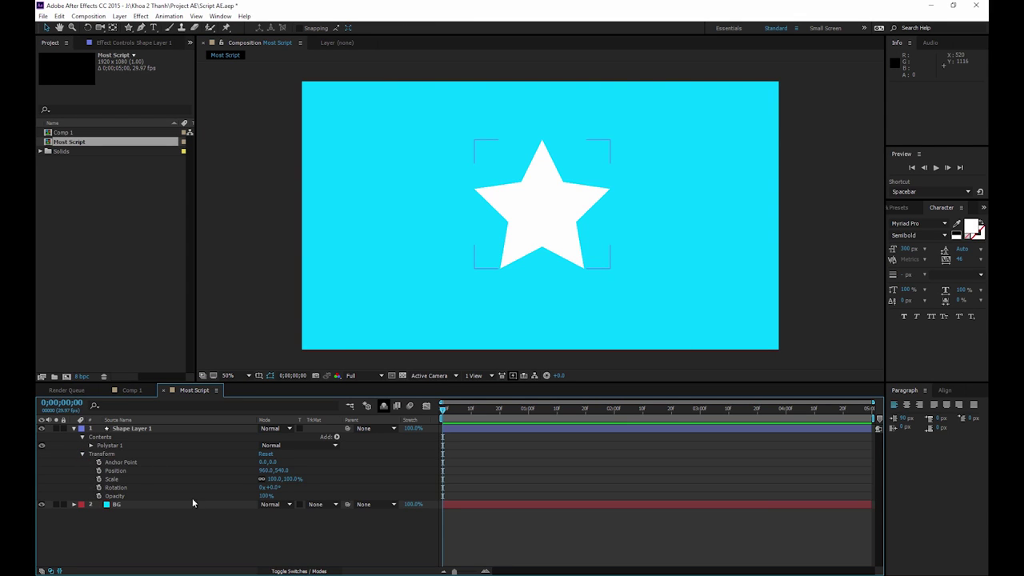
{"action": "left_click", "coordinate": [99, 472], "text": "alt"}
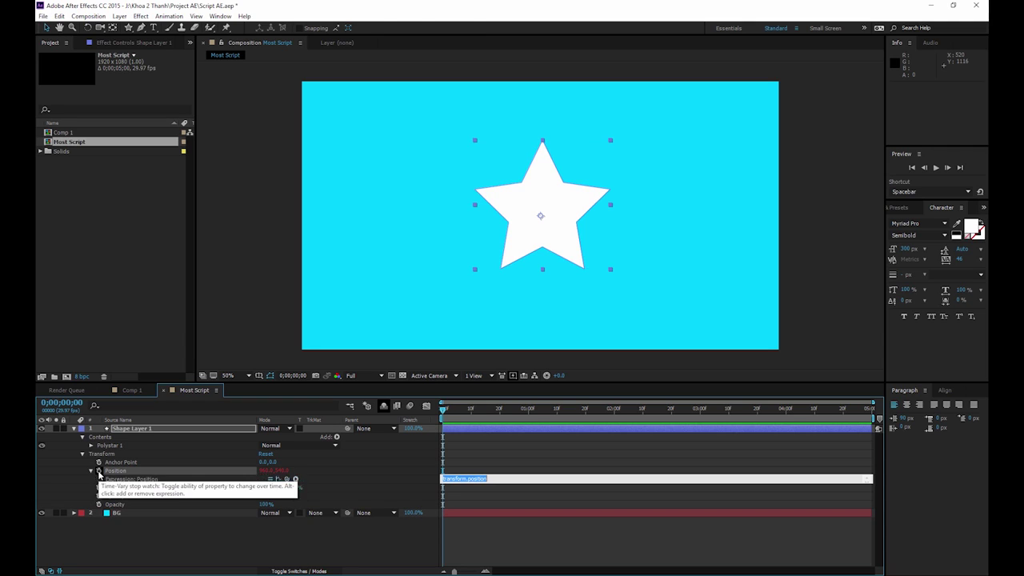
{"action": "type", "text": "wiggle(10,30"}
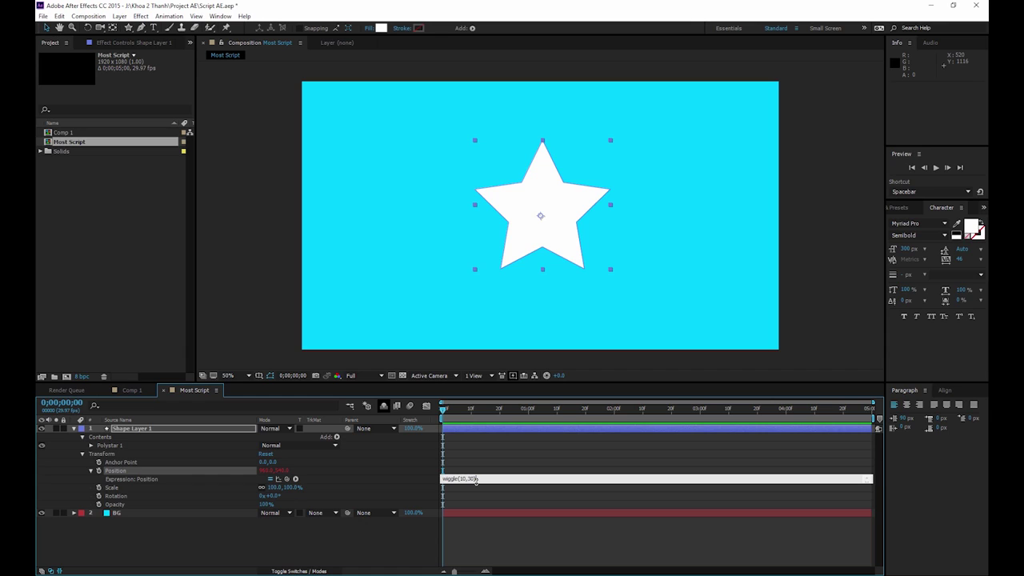
{"action": "left_click", "coordinate": [488, 456]}
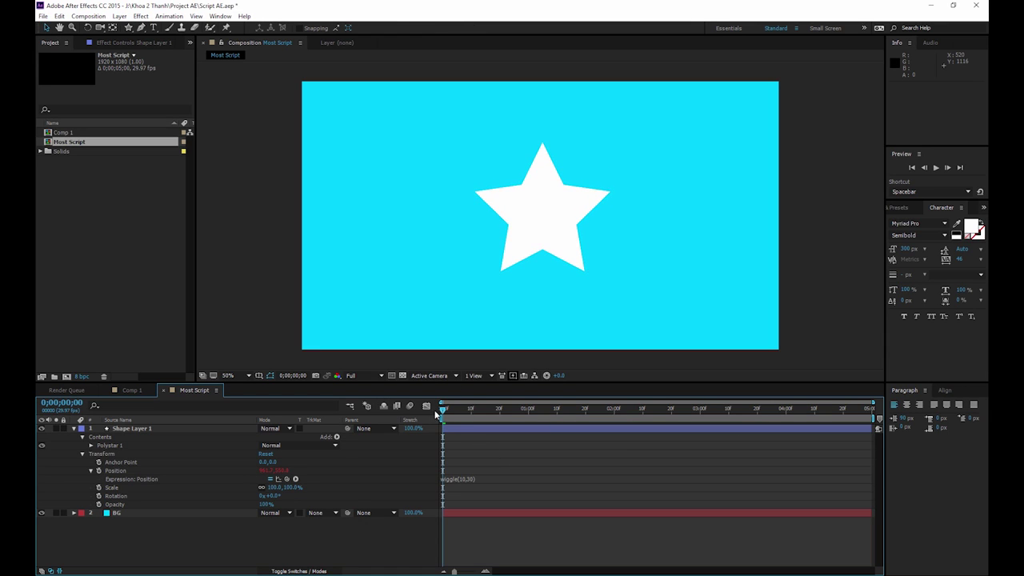
{"action": "key", "text": "space"}
{"action": "key", "text": "space"}
{"action": "key", "text": "space"}
{"action": "key", "text": "space"}
{"action": "key", "text": "space"}
{"action": "left_click_drag", "start_coordinate": [509, 486], "coordinate": [645, 500]}
{"action": "key", "text": "space"}
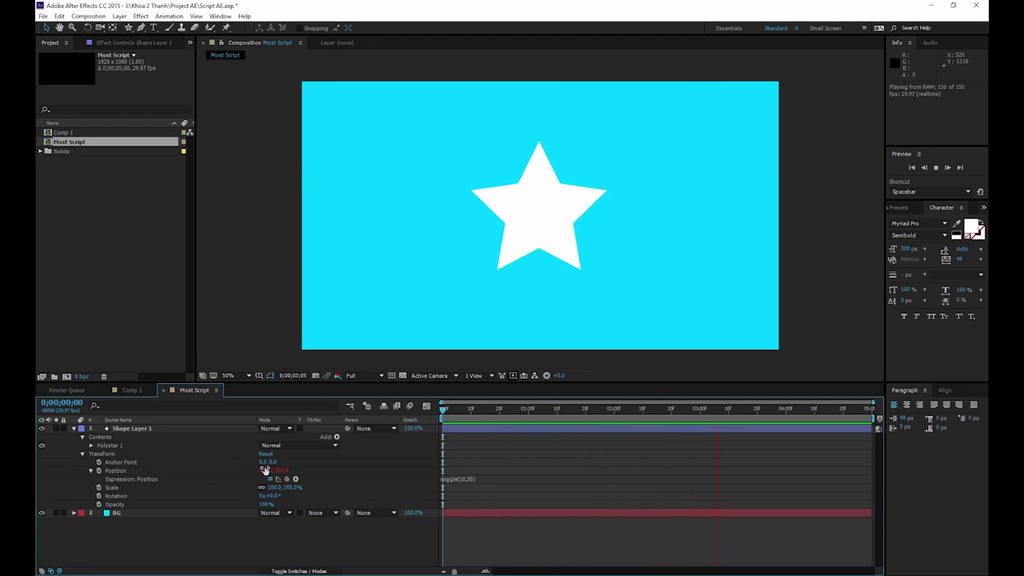
{"action": "key", "text": "space"}
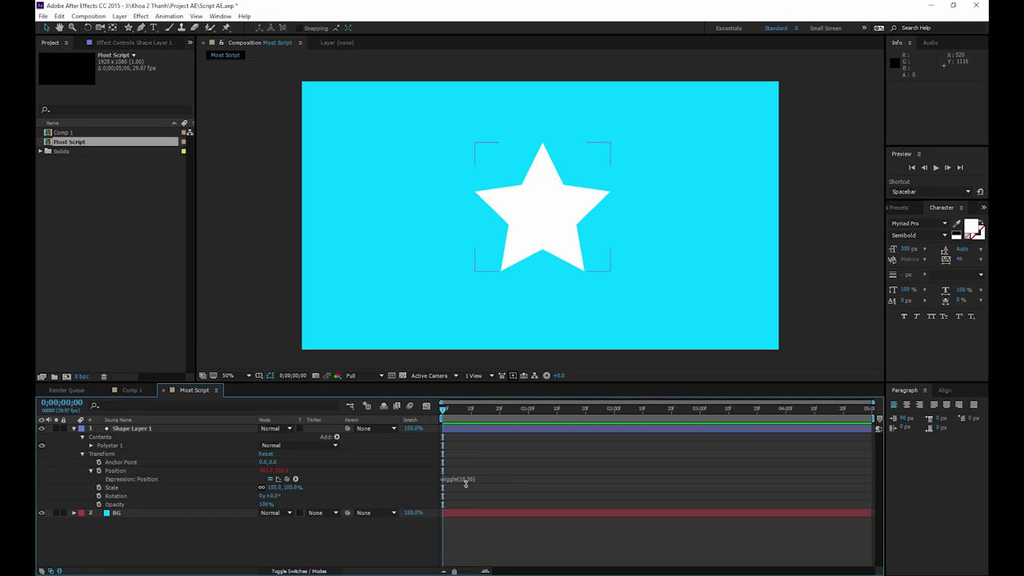
- Change the Position expression to wiggle(100,30) and preview the faster wiggle
{"action": "left_click", "coordinate": [462, 479]}
{"action": "left_click", "coordinate": [469, 479]}
{"action": "type", "text": "0"}
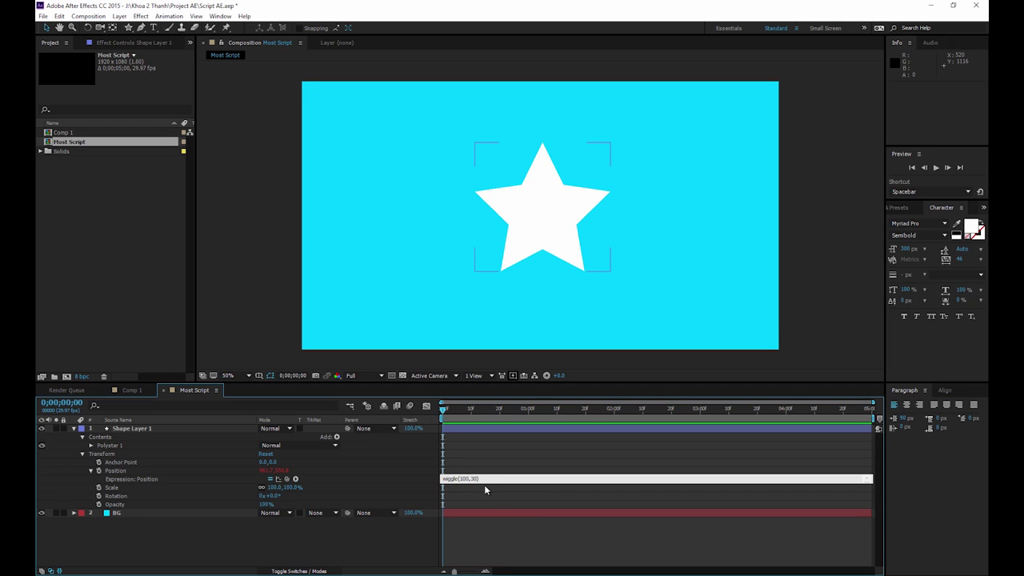
{"action": "left_click", "coordinate": [496, 493]}
{"action": "key", "text": "space"}
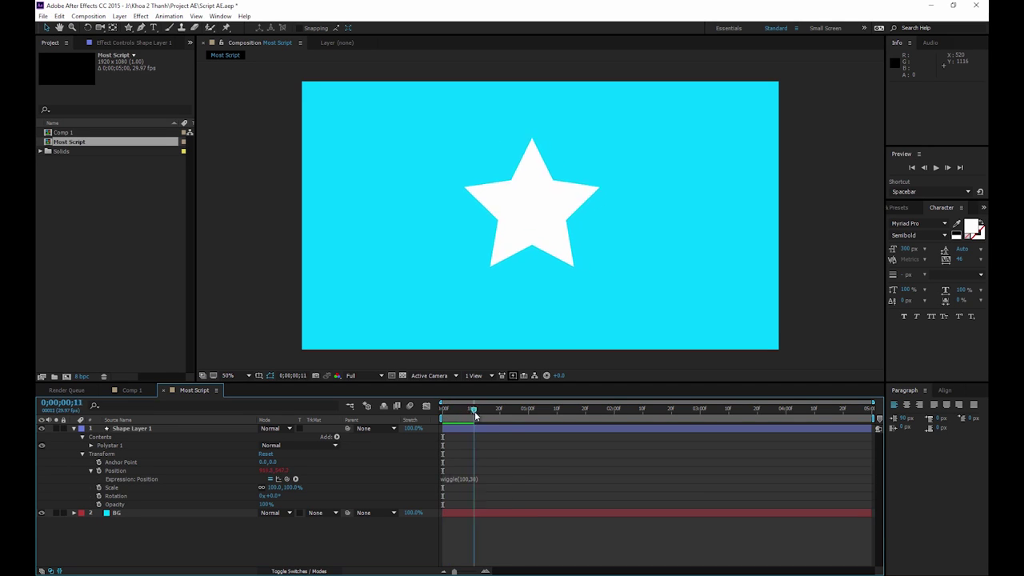
{"action": "key", "text": "space"}
{"action": "key", "text": "space"}
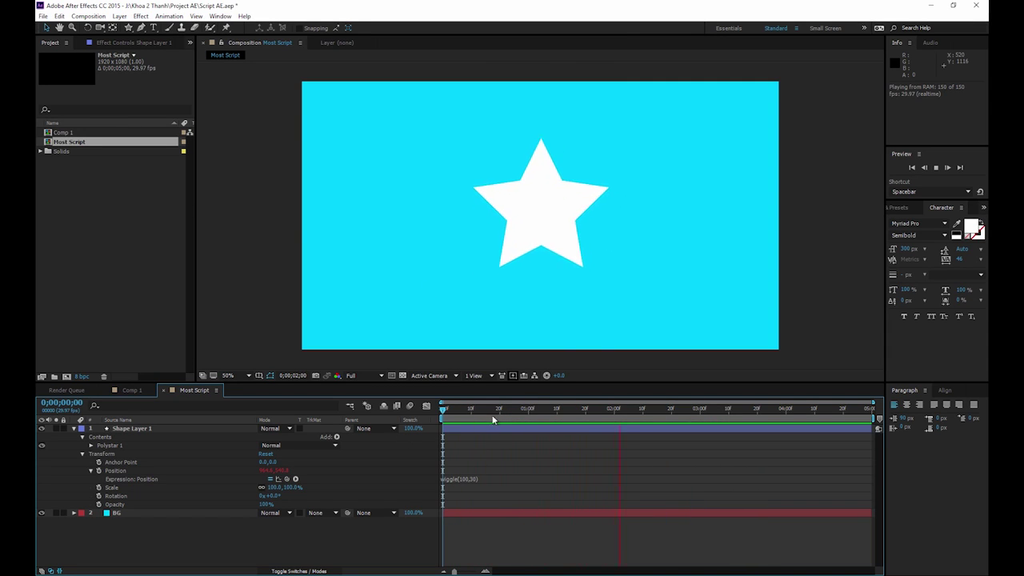
{"action": "key", "text": "space"}
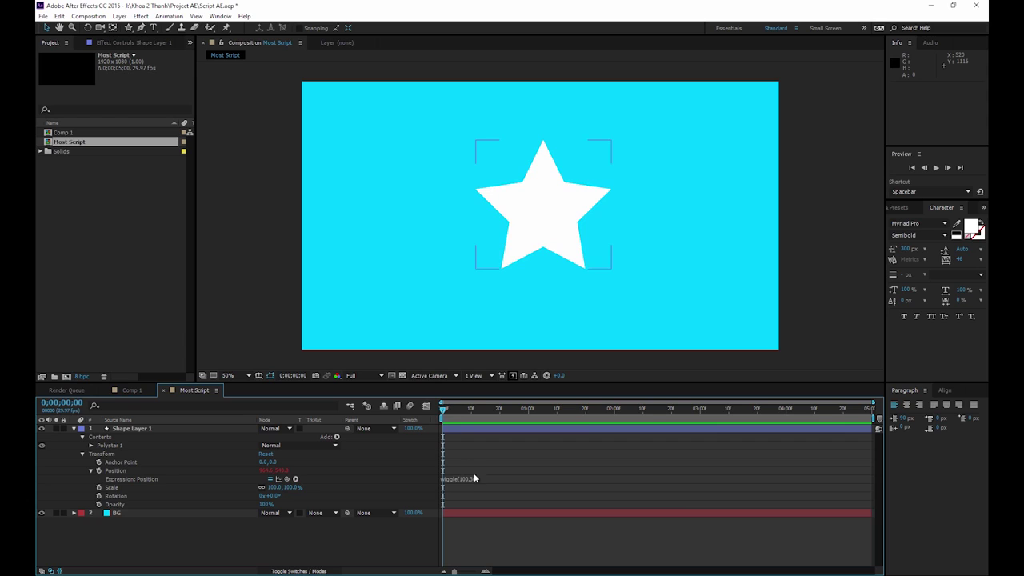
- Edit the expression to wiggle(100,500) and scrub to see the larger movement
{"action": "left_click", "coordinate": [478, 478]}
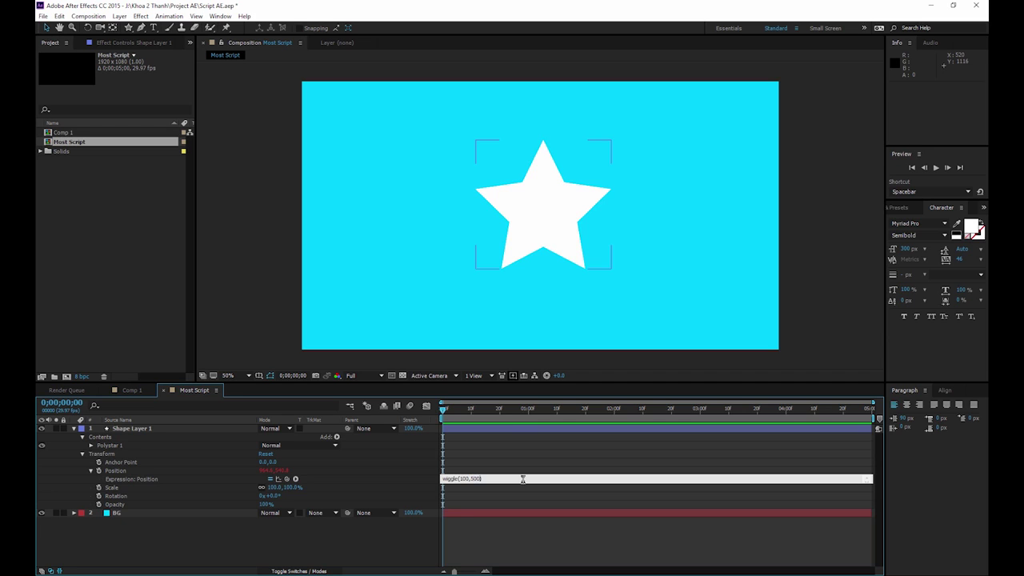
{"action": "left_click", "coordinate": [540, 468]}
{"action": "mouse_move", "coordinate": [445, 409]}
{"action": "left_mouse_down"}
{"action": "mouse_move", "coordinate": [534, 422]}
{"action": "mouse_move", "coordinate": [454, 423]}
{"action": "left_mouse_up"}
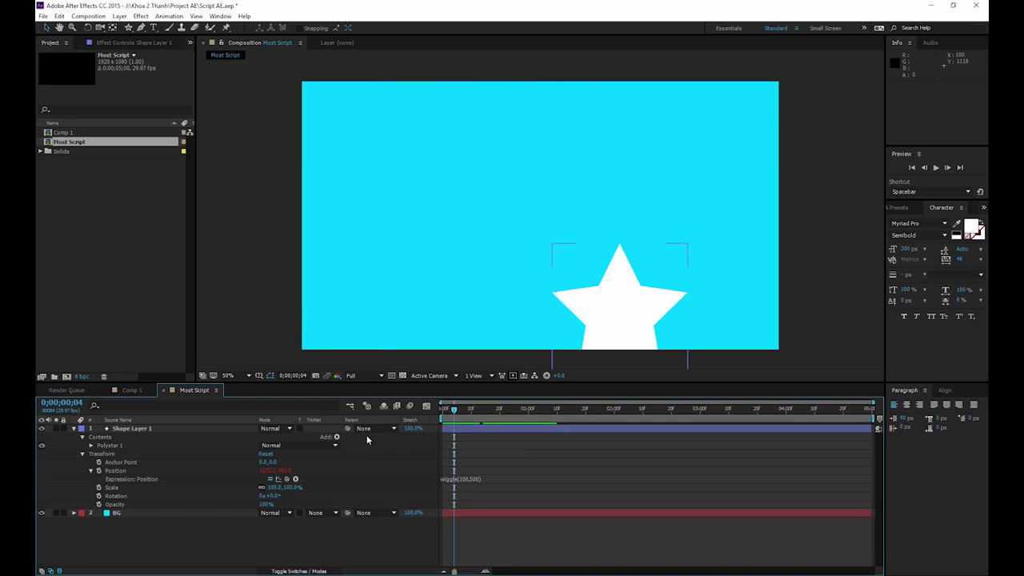
- Show the Switches columns, enable a switch on Shape Layer 1, and preview
{"action": "right_click", "coordinate": [270, 422]}
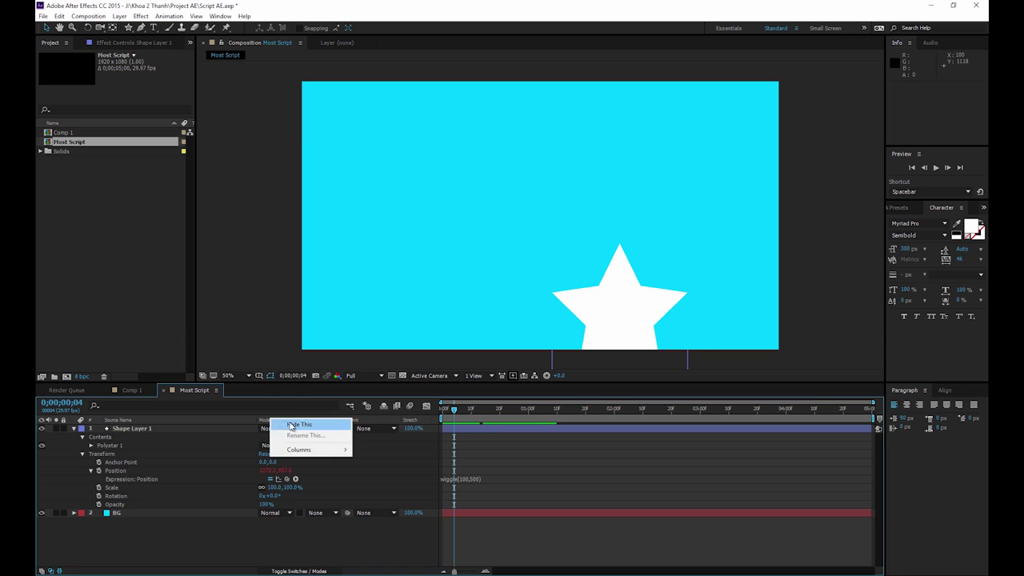
{"action": "mouse_move", "coordinate": [300, 449]}
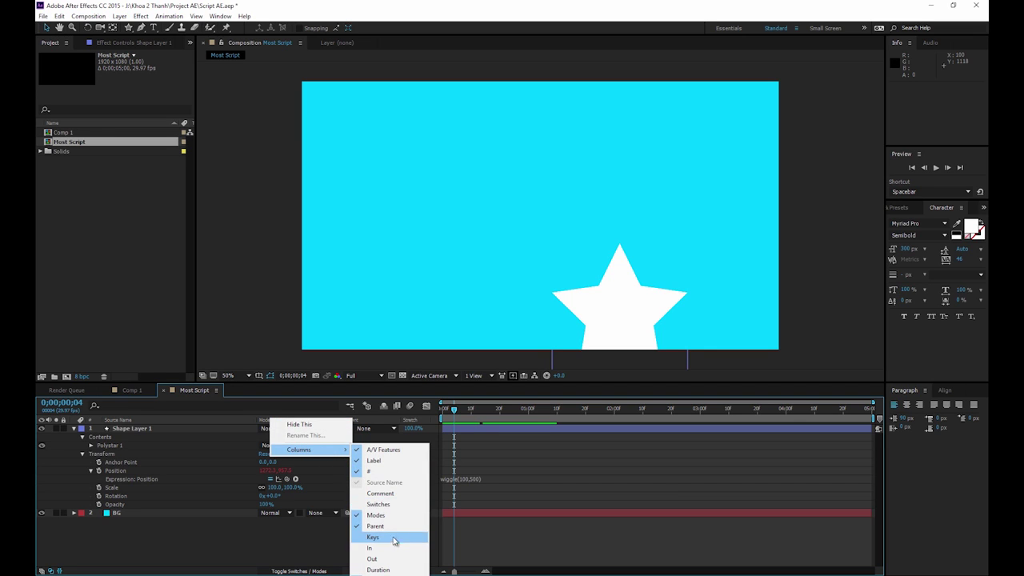
{"action": "left_click", "coordinate": [397, 504]}
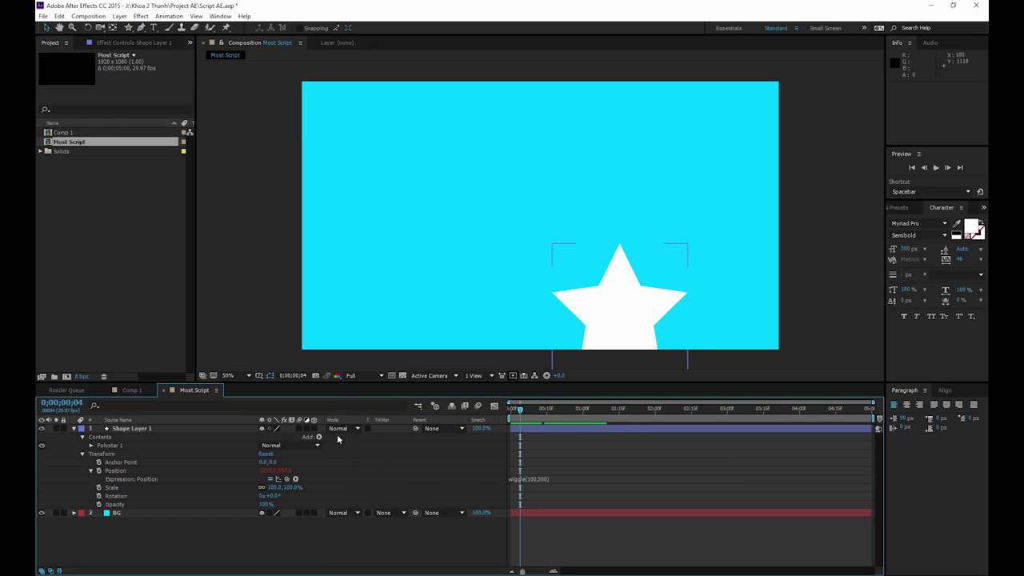
{"action": "left_click", "coordinate": [299, 428]}
{"action": "key", "text": "space"}
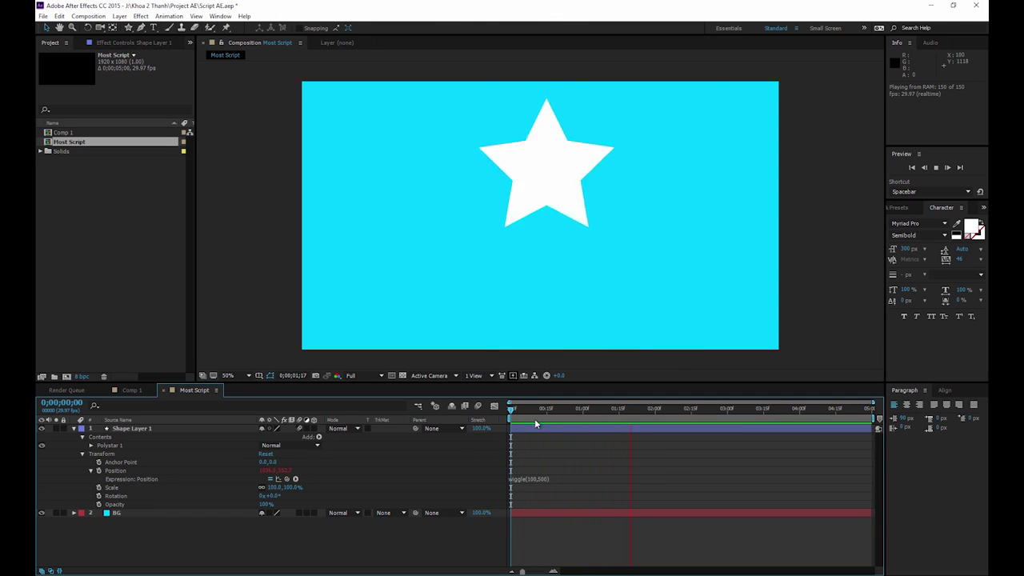
{"action": "key", "text": "space"}
- Reduce the Position expression to wiggle(100,300) and preview the star's motion
{"action": "left_click", "coordinate": [543, 478]}
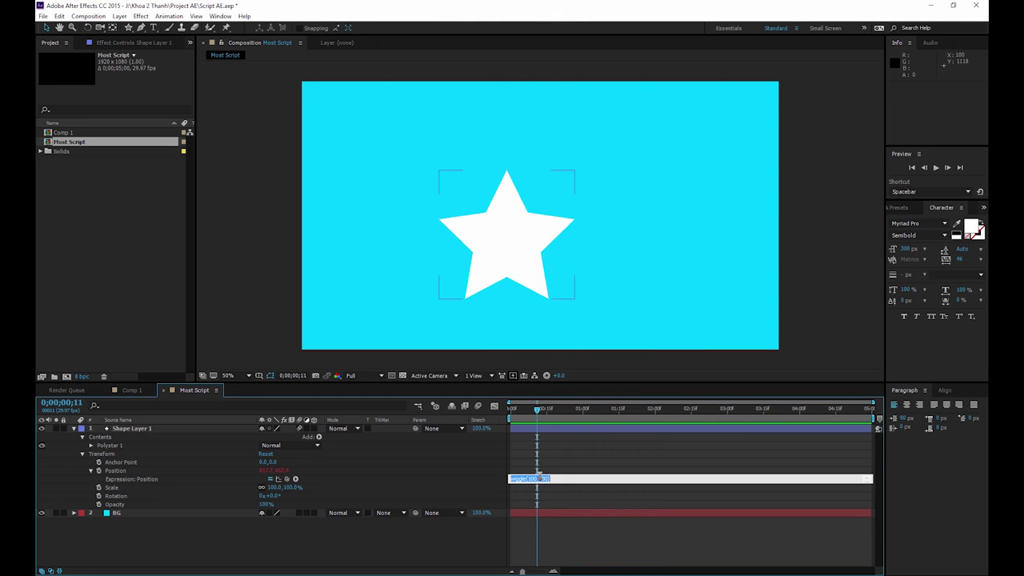
{"action": "type", "text": "3"}
{"action": "left_click", "coordinate": [596, 480]}
{"action": "left_click_drag", "start_coordinate": [524, 412], "coordinate": [514, 412]}
{"action": "key", "text": "space"}
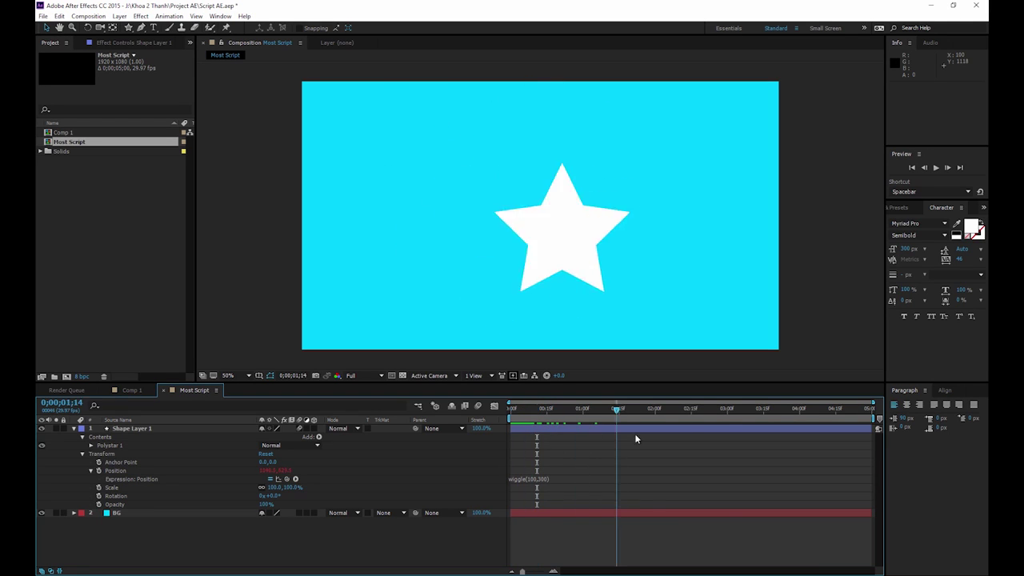
{"action": "key", "text": "space"}
{"action": "key", "text": "space"}
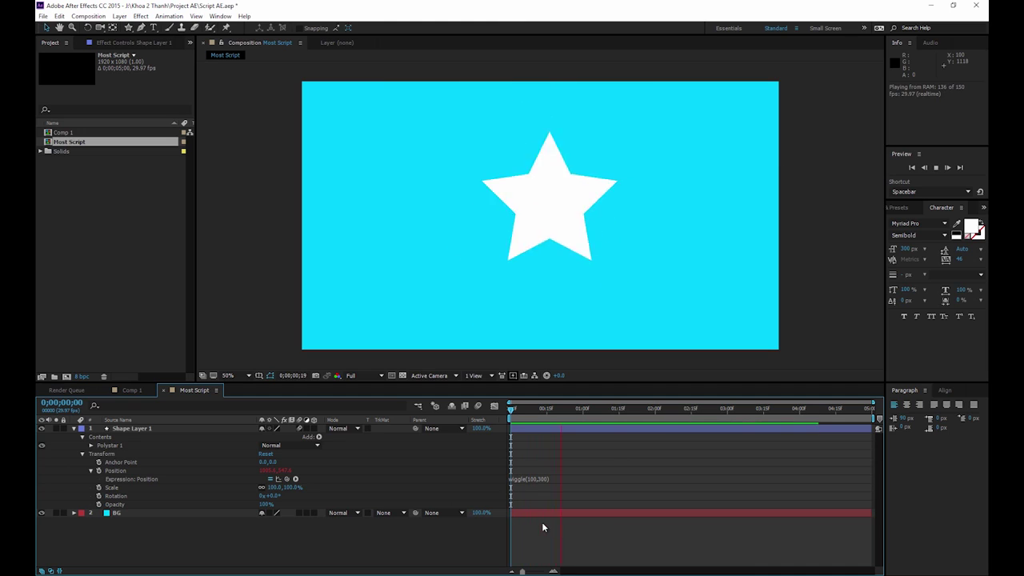
{"action": "key", "text": "space"}
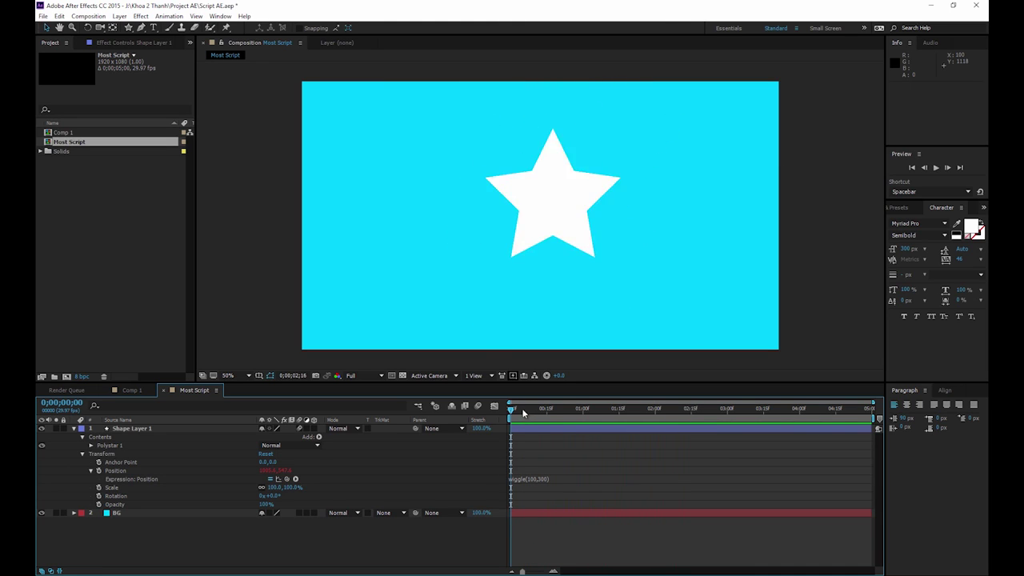
- Collapse the star layer and hide it from the composition
{"action": "left_click", "coordinate": [74, 429]}
{"action": "left_click", "coordinate": [146, 452]}
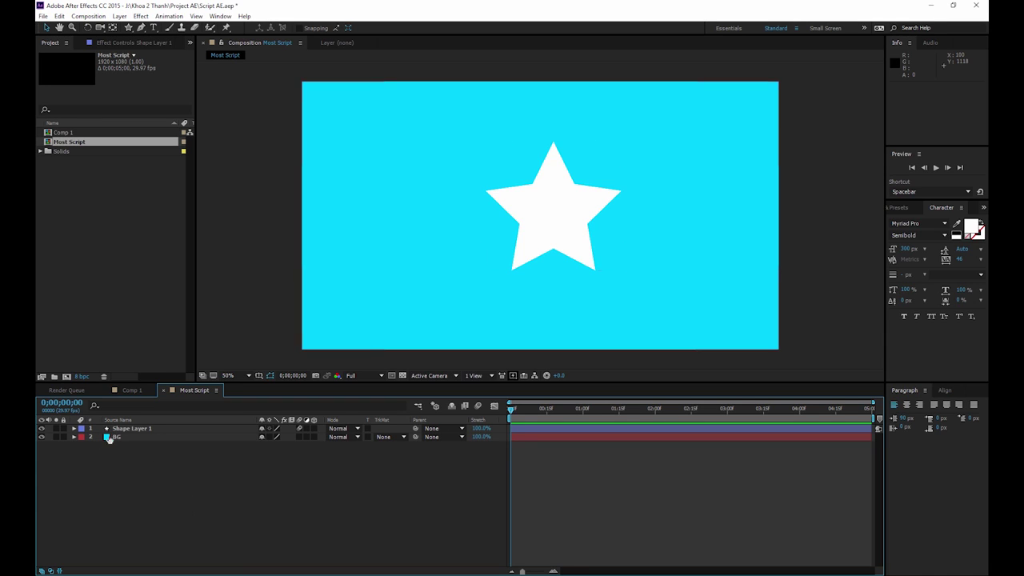
{"action": "left_click", "coordinate": [42, 428]}
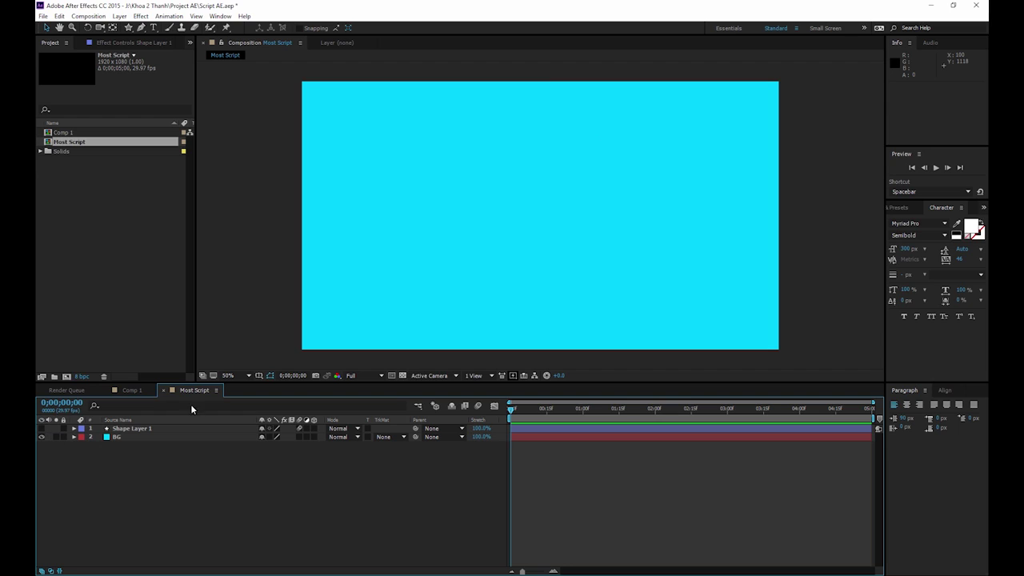
- Change the BG solid's colour from cyan to orange in Solid Settings
{"action": "left_click", "coordinate": [117, 438]}
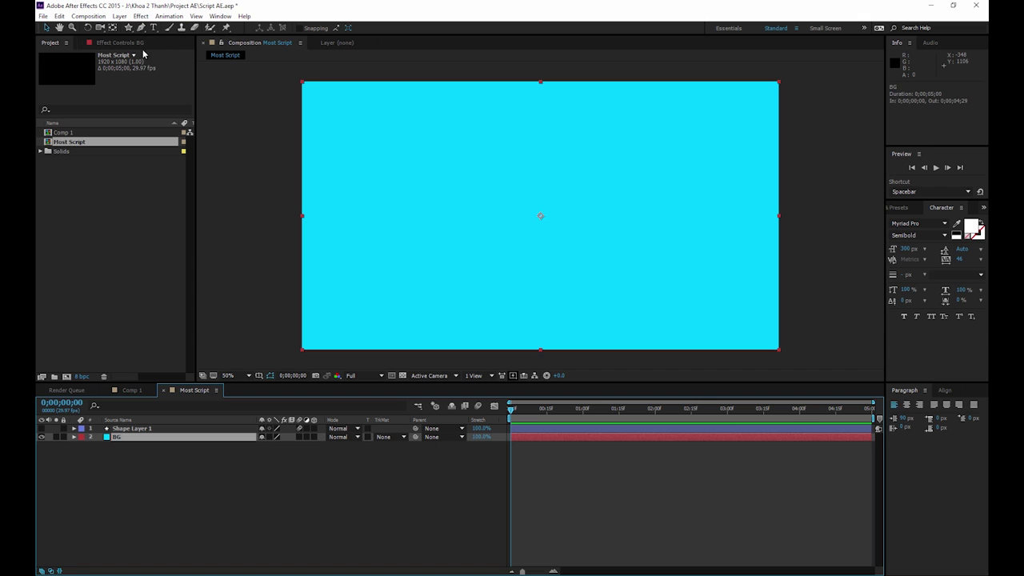
{"action": "left_click", "coordinate": [119, 16]}
{"action": "left_click", "coordinate": [139, 40]}
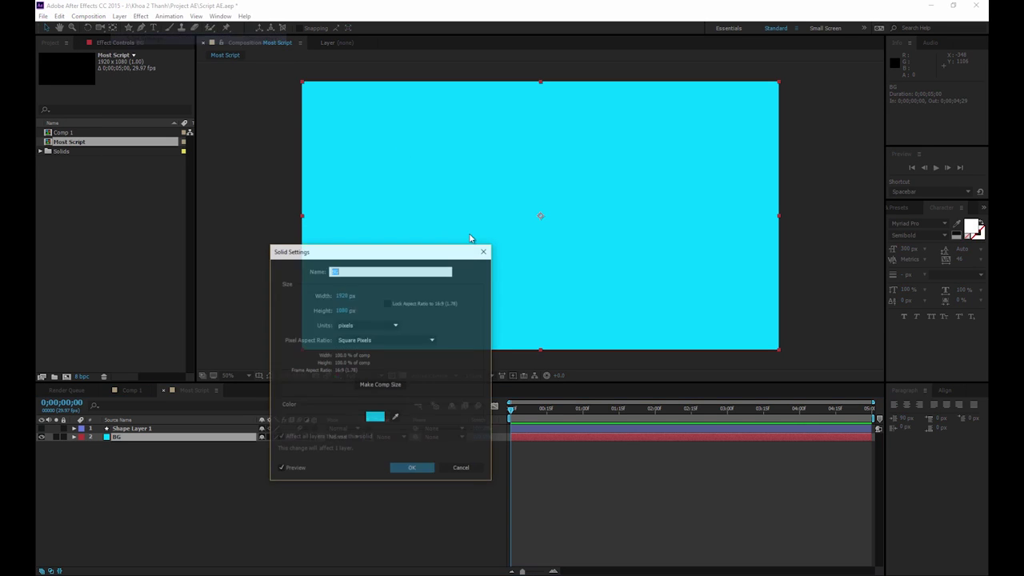
{"action": "left_click", "coordinate": [374, 419]}
{"action": "left_click_drag", "start_coordinate": [623, 373], "coordinate": [622, 432]}
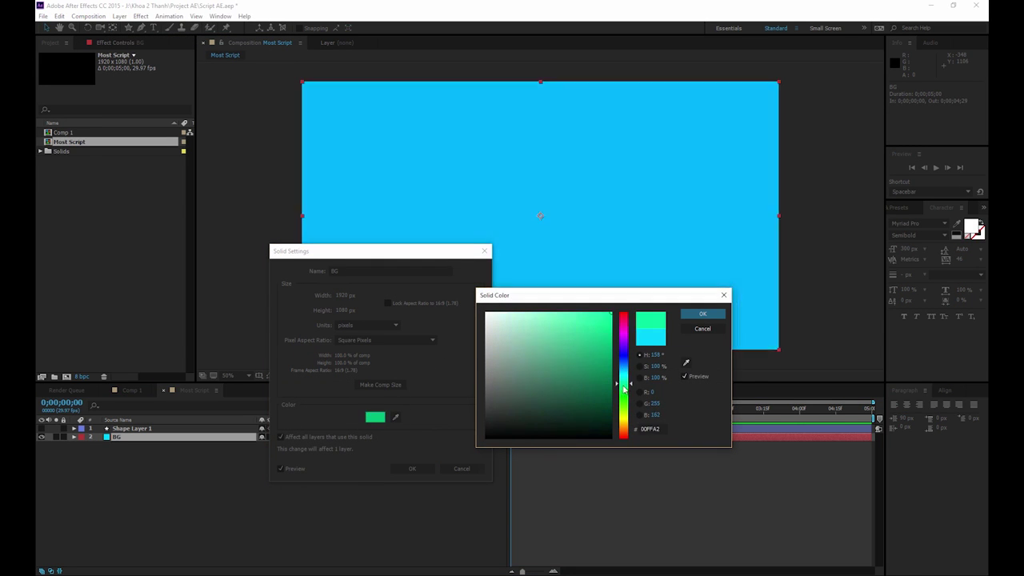
{"action": "left_click", "coordinate": [702, 314]}
{"action": "left_click", "coordinate": [400, 468]}
- Draw a wide white rectangle bar across the middle of the frame
{"action": "left_click", "coordinate": [129, 28]}
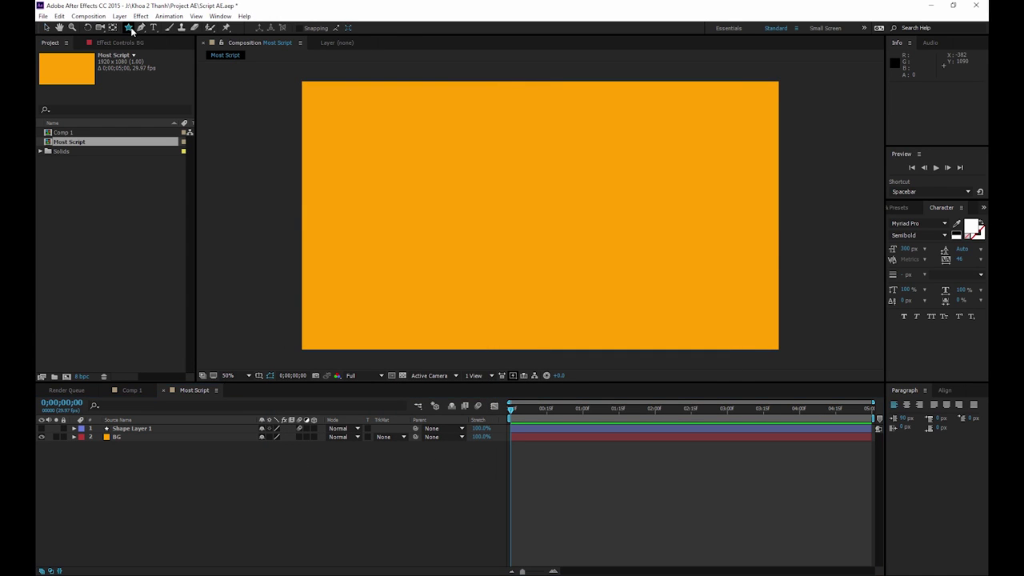
{"action": "left_click", "coordinate": [174, 27]}
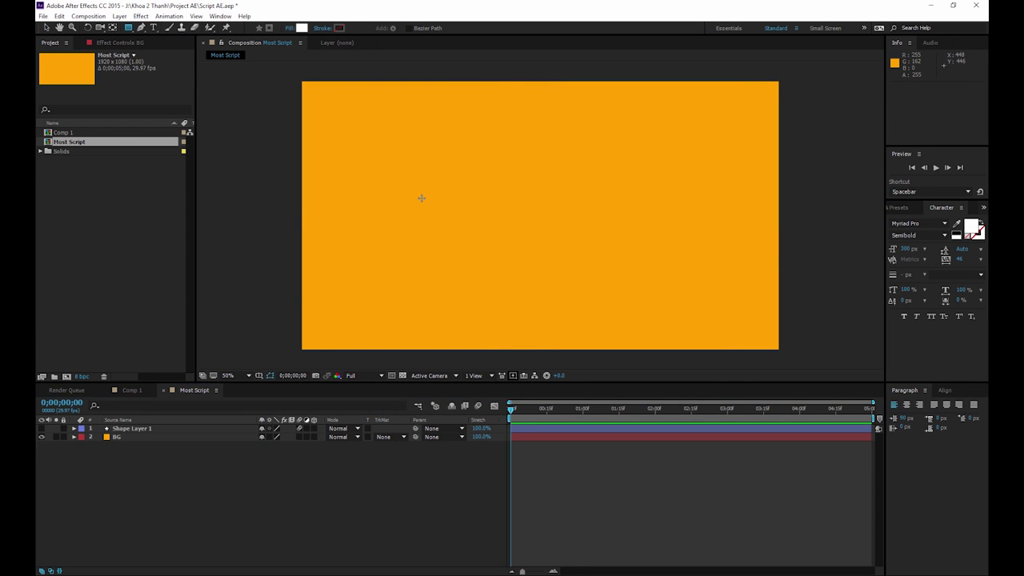
{"action": "left_click_drag", "start_coordinate": [413, 192], "coordinate": [680, 215]}
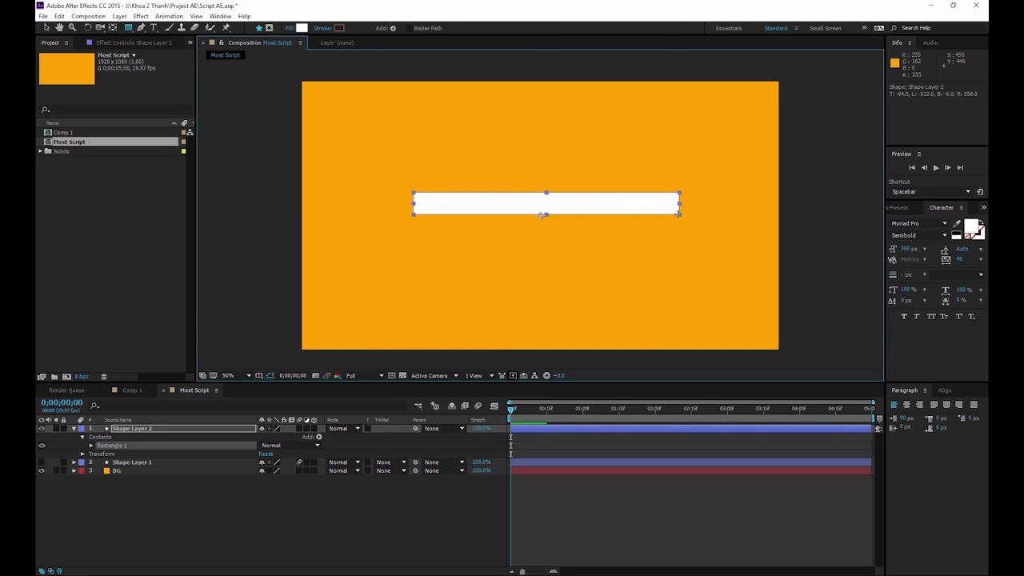
{"action": "key", "text": "v"}
{"action": "left_click", "coordinate": [297, 515]}
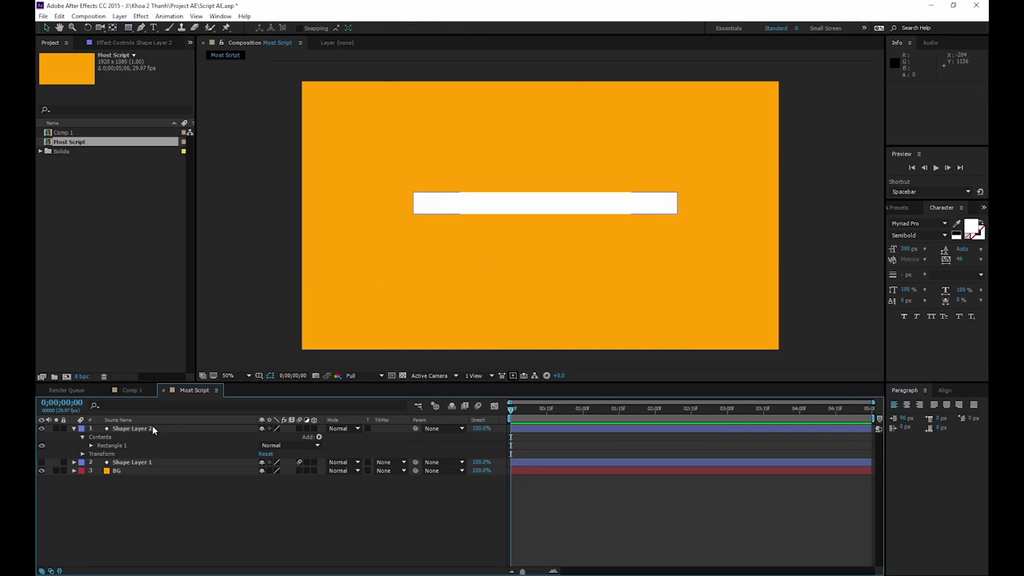
- Centre Shape Layer 2's anchor point with Move Anchor Point.jsx and nudge the bar right
{"action": "left_click", "coordinate": [152, 429]}
{"action": "left_click_drag", "start_coordinate": [589, 207], "coordinate": [590, 217]}
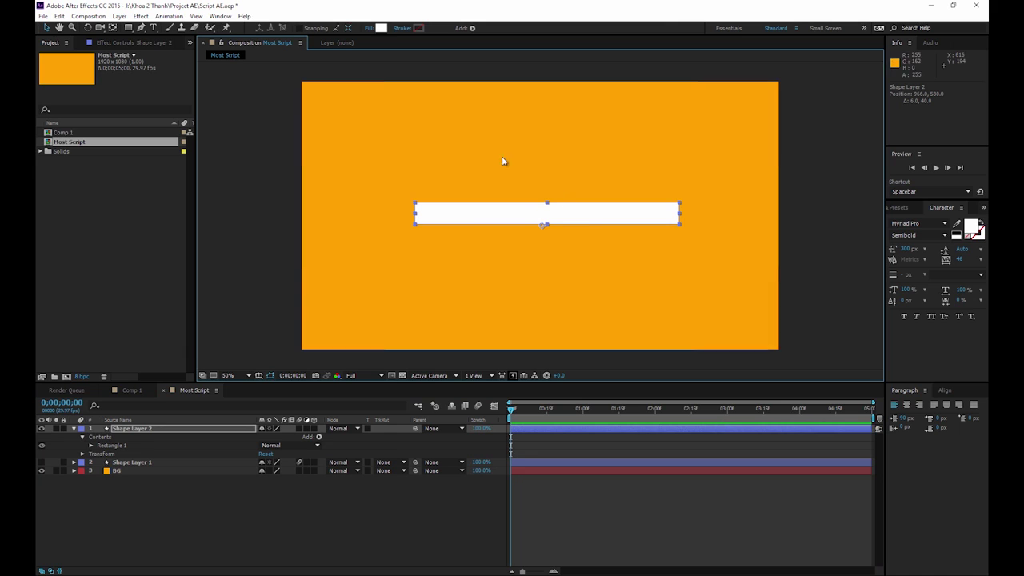
{"action": "left_click", "coordinate": [220, 16]}
{"action": "left_click", "coordinate": [292, 381]}
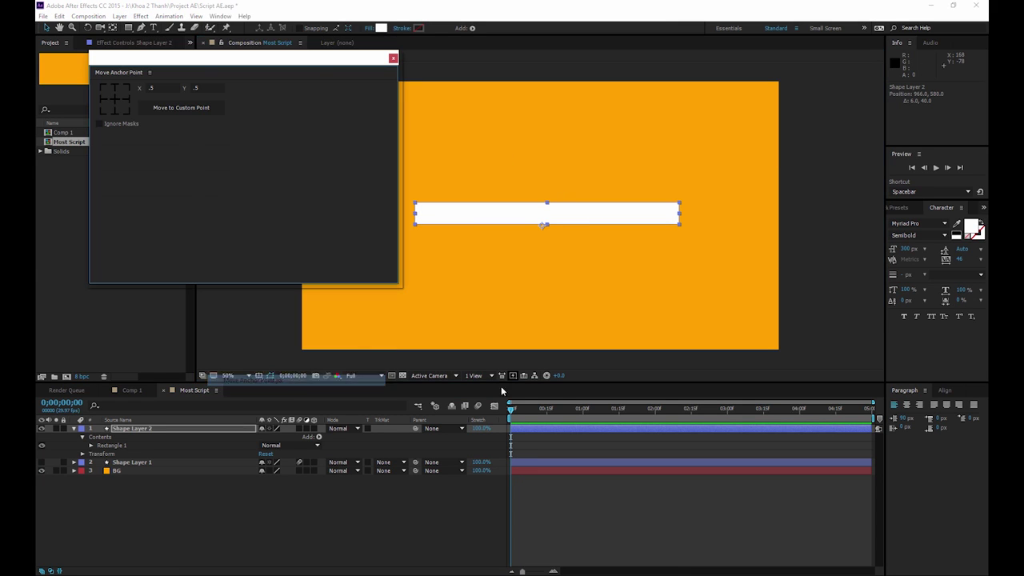
{"action": "left_click", "coordinate": [115, 100]}
{"action": "left_click", "coordinate": [393, 59]}
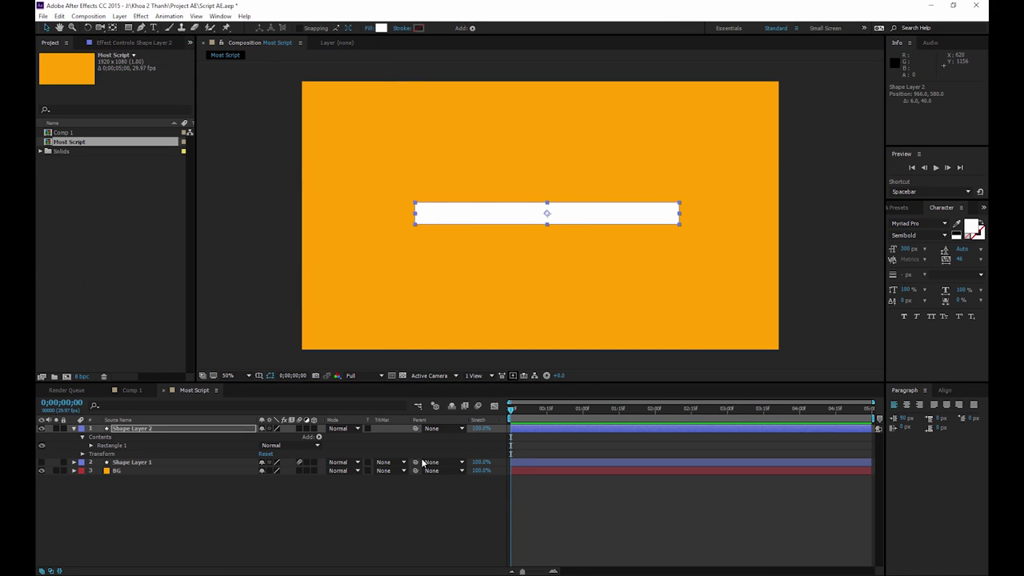
{"action": "left_click_drag", "start_coordinate": [574, 213], "coordinate": [612, 226]}
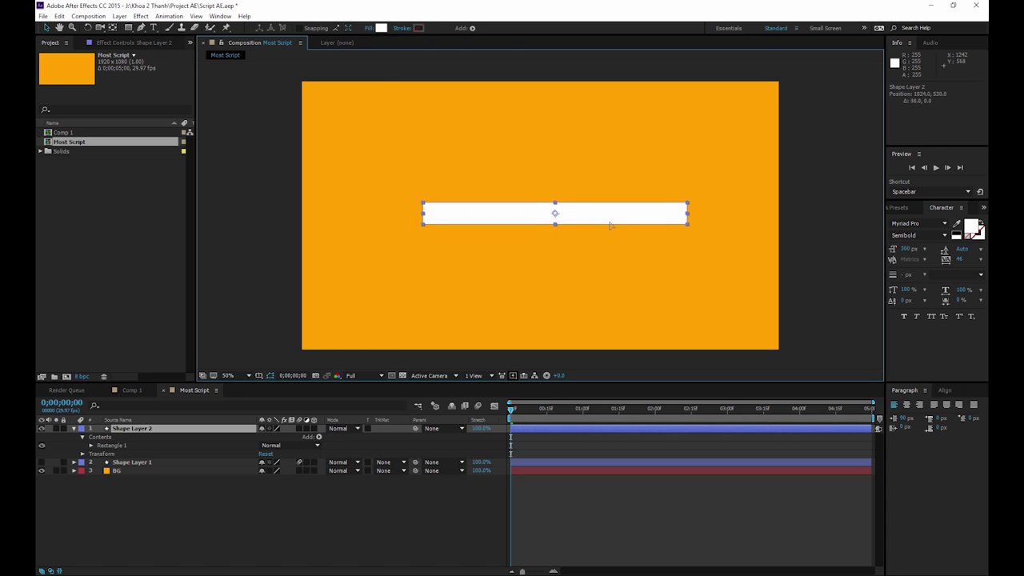
{"action": "left_click", "coordinate": [388, 530]}
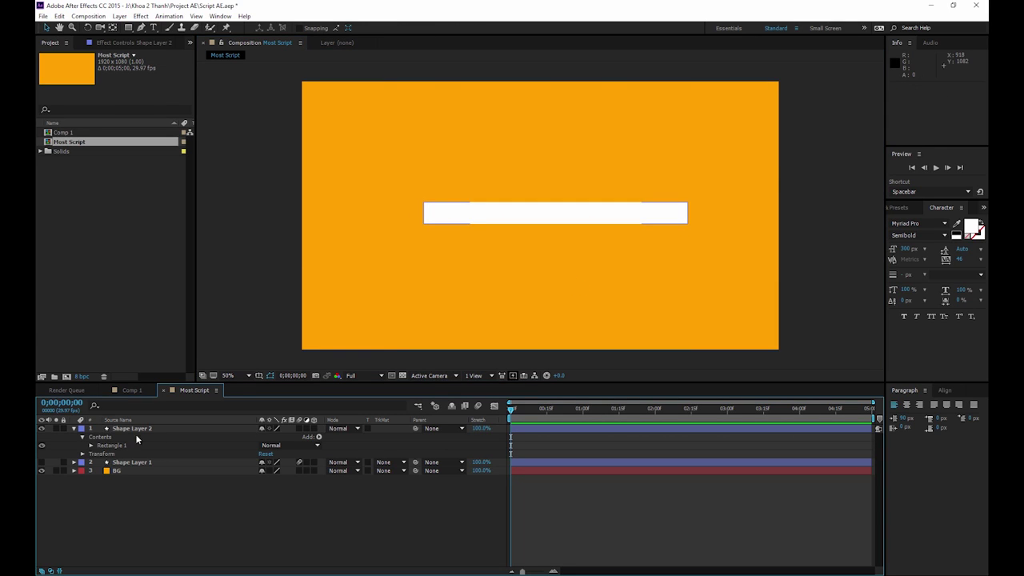
- Add the expression time; to Shape Layer 2's Rotation and preview the bar tilting
{"action": "left_click", "coordinate": [82, 453]}
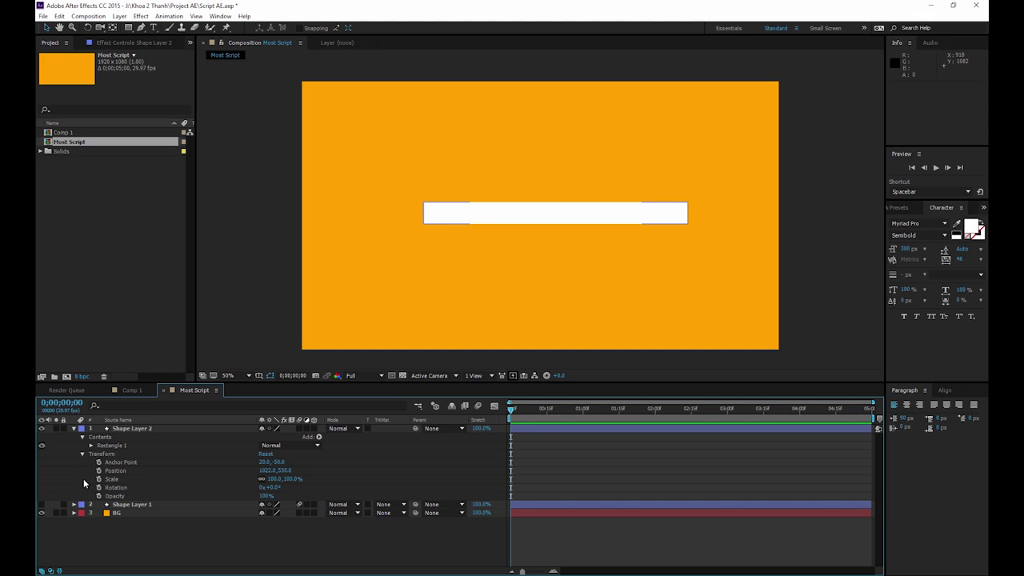
{"action": "left_click", "coordinate": [193, 488]}
{"action": "left_click", "coordinate": [99, 487], "text": "alt"}
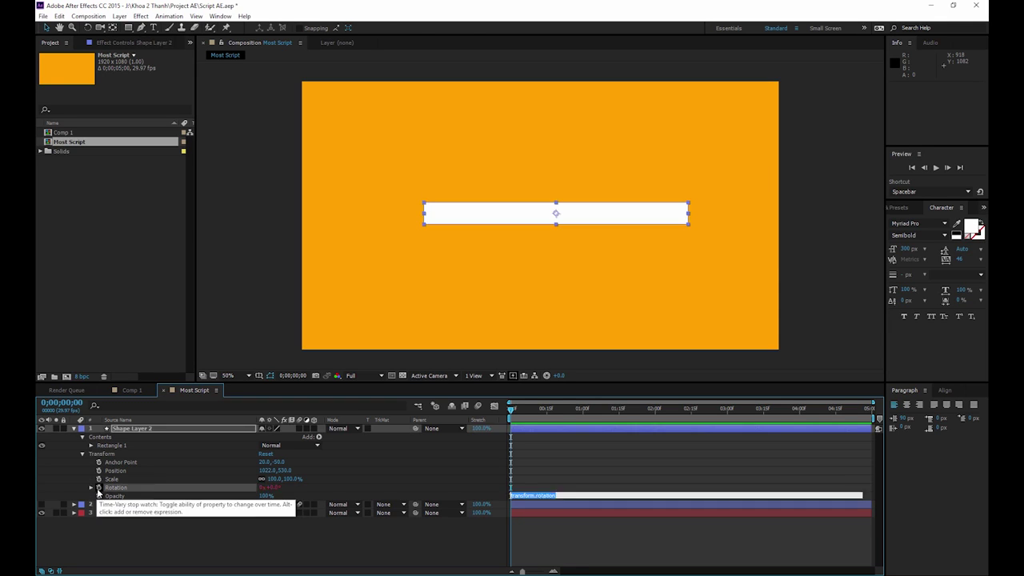
{"action": "type", "text": "time"}
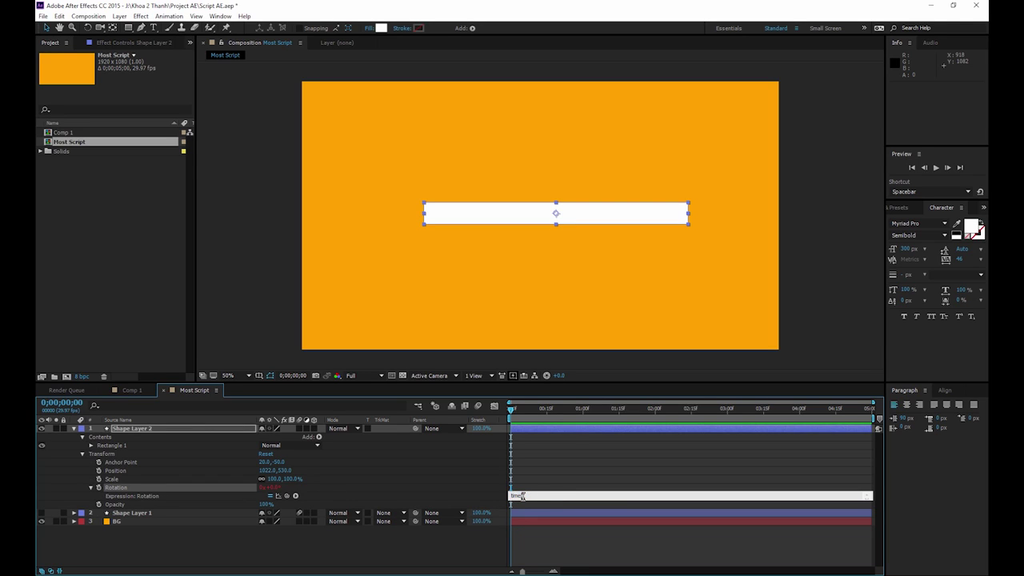
{"action": "type", "text": ";"}
{"action": "left_click", "coordinate": [532, 537]}
{"action": "key", "text": "space"}
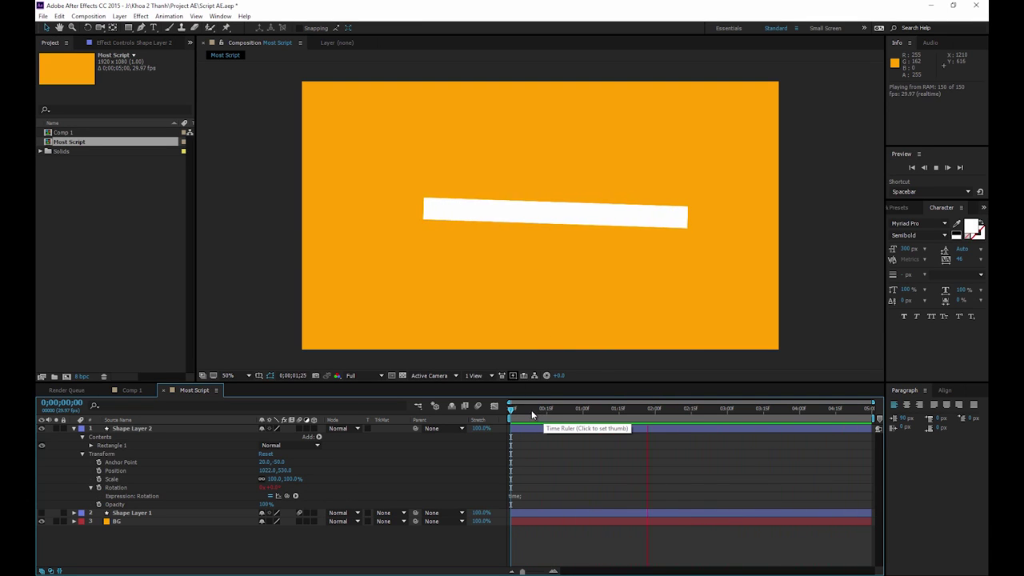
- Change the Rotation expression to time*30 and preview the rotation
{"action": "key", "text": "space"}
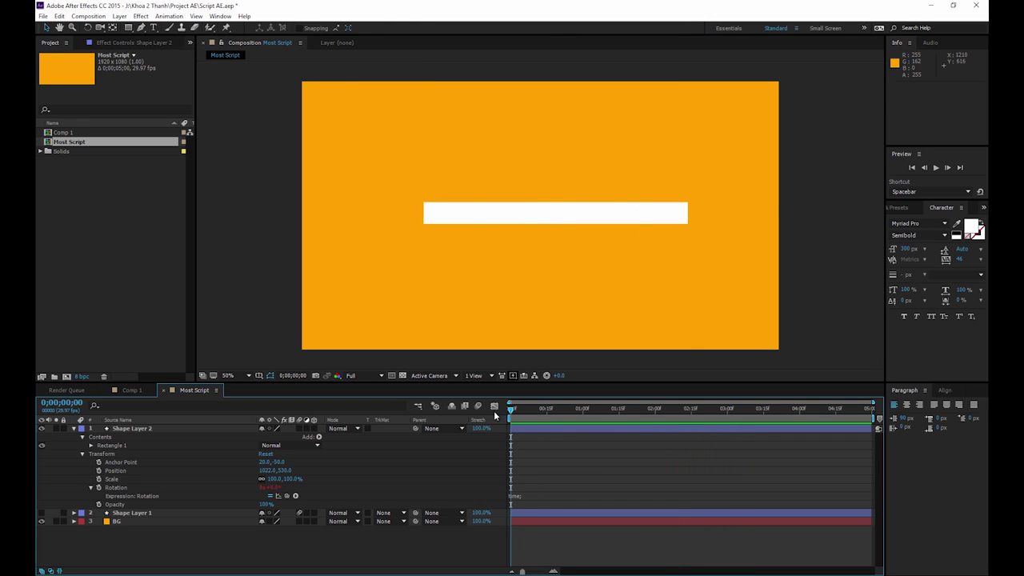
{"action": "left_click", "coordinate": [517, 496]}
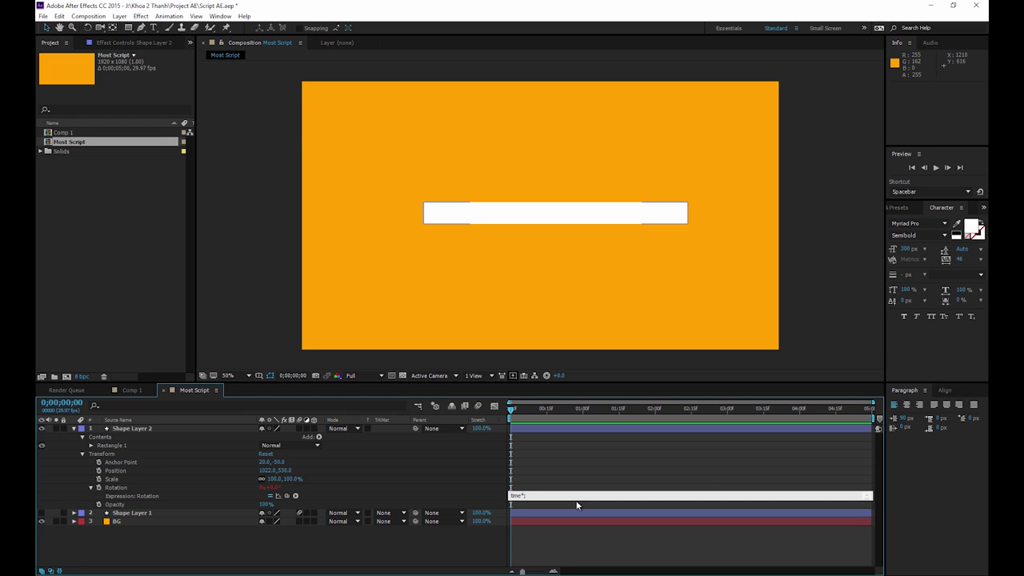
{"action": "type", "text": "30"}
{"action": "left_click", "coordinate": [581, 478]}
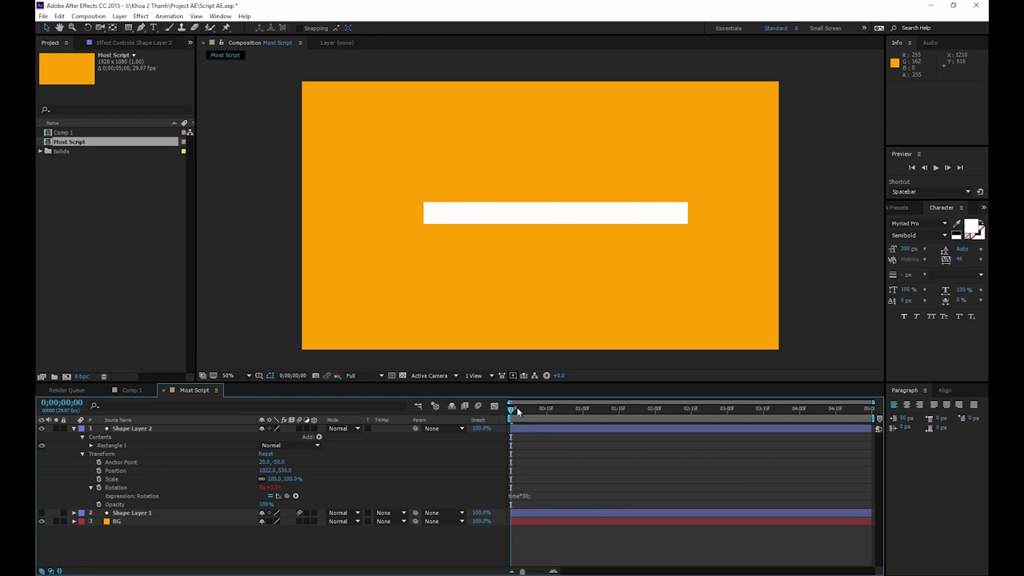
{"action": "left_click_drag", "start_coordinate": [512, 410], "coordinate": [824, 450]}
{"action": "key", "text": "space"}
{"action": "key", "text": "space"}
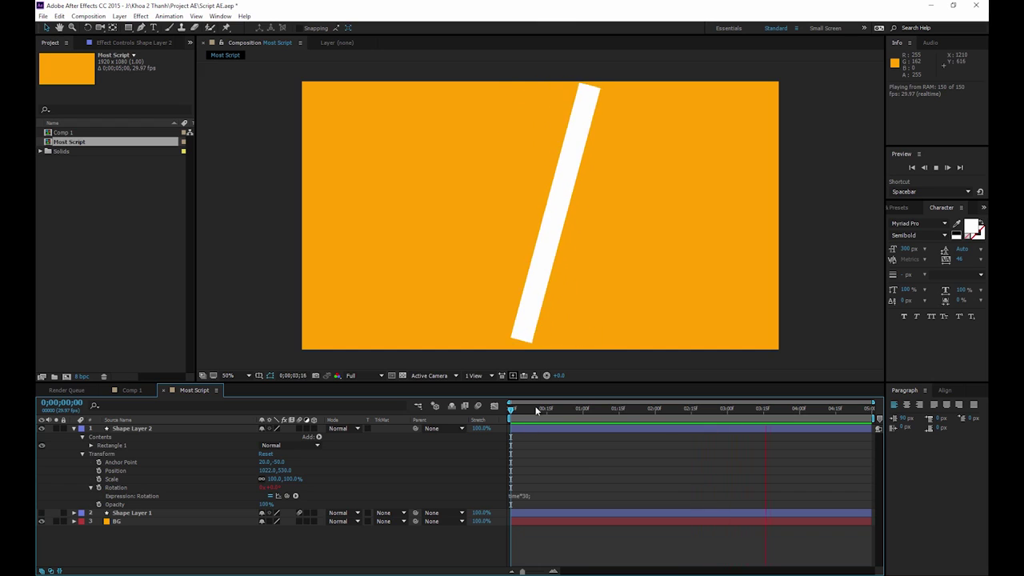
{"action": "left_click", "coordinate": [525, 411]}
- Change it to time*180, preview the faster spin, and return to frame 0
{"action": "left_click", "coordinate": [526, 496]}
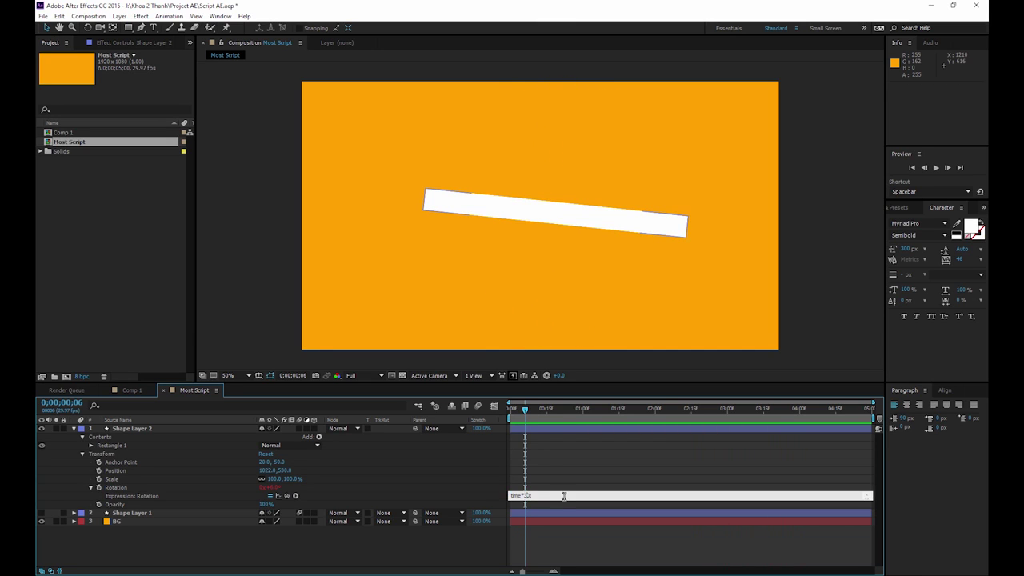
{"action": "left_click", "coordinate": [573, 446]}
{"action": "key", "text": "space"}
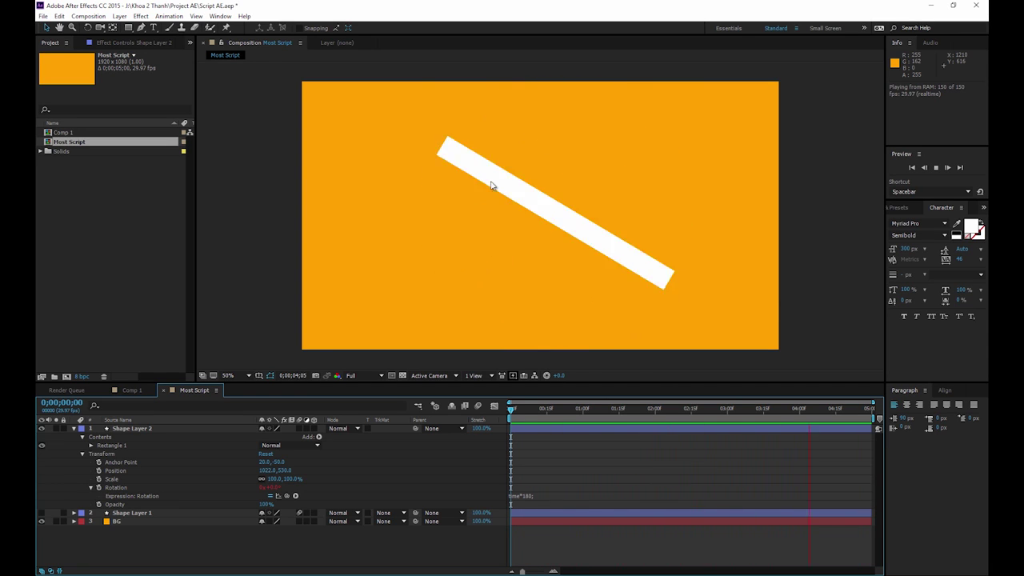
{"action": "left_click", "coordinate": [521, 417]}
{"action": "left_click_drag", "start_coordinate": [522, 417], "coordinate": [605, 434]}
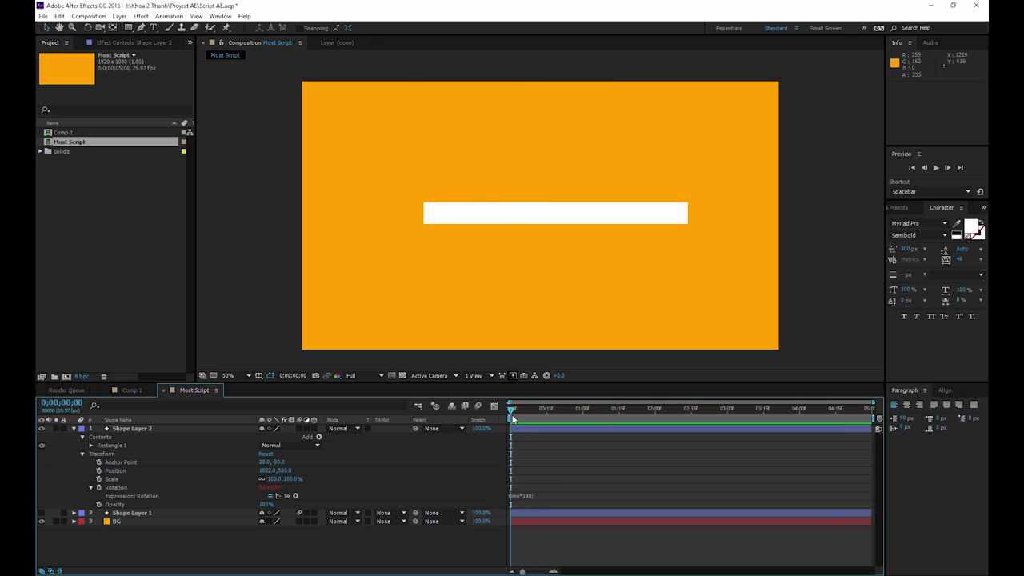
{"action": "key", "text": "Home"}
- Hide Shape Layer 2 and draw a small white square at the composition centre
{"action": "left_click", "coordinate": [74, 429]}
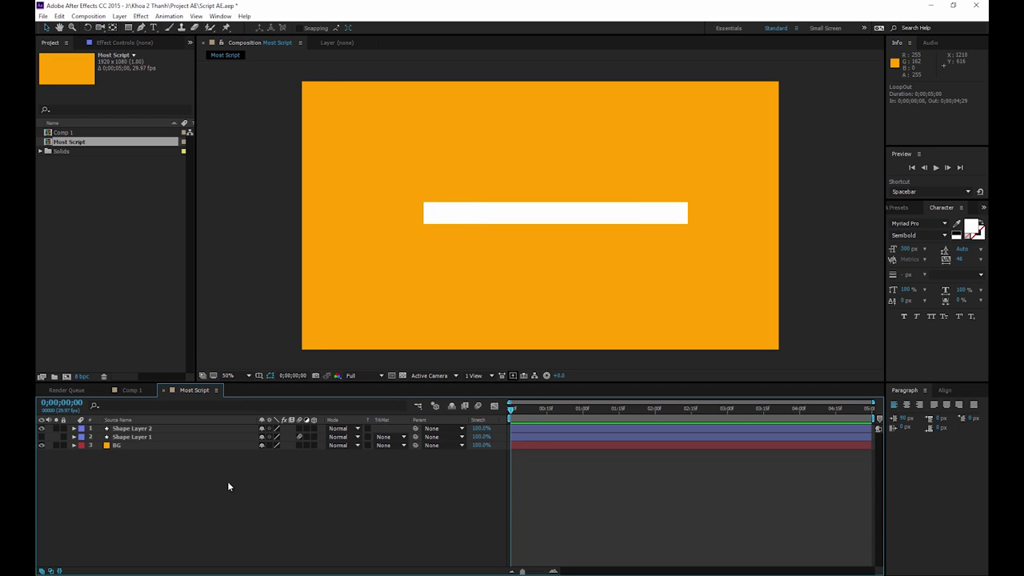
{"action": "left_click", "coordinate": [42, 428]}
{"action": "right_click", "coordinate": [164, 513]}
{"action": "left_click", "coordinate": [100, 274]}
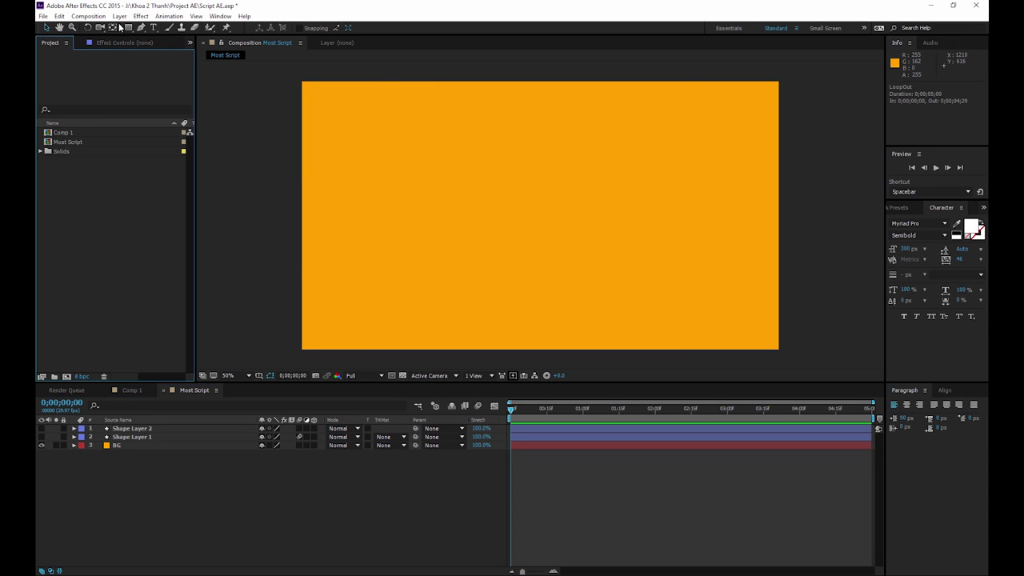
{"action": "left_click", "coordinate": [128, 27]}
{"action": "mouse_move", "coordinate": [513, 198]}
{"action": "left_mouse_down"}
{"action": "mouse_move", "coordinate": [549, 230]}
{"action": "mouse_move", "coordinate": [553, 216]}
{"action": "left_mouse_up"}
{"action": "key", "text": "v"}
{"action": "left_click", "coordinate": [90, 490]}
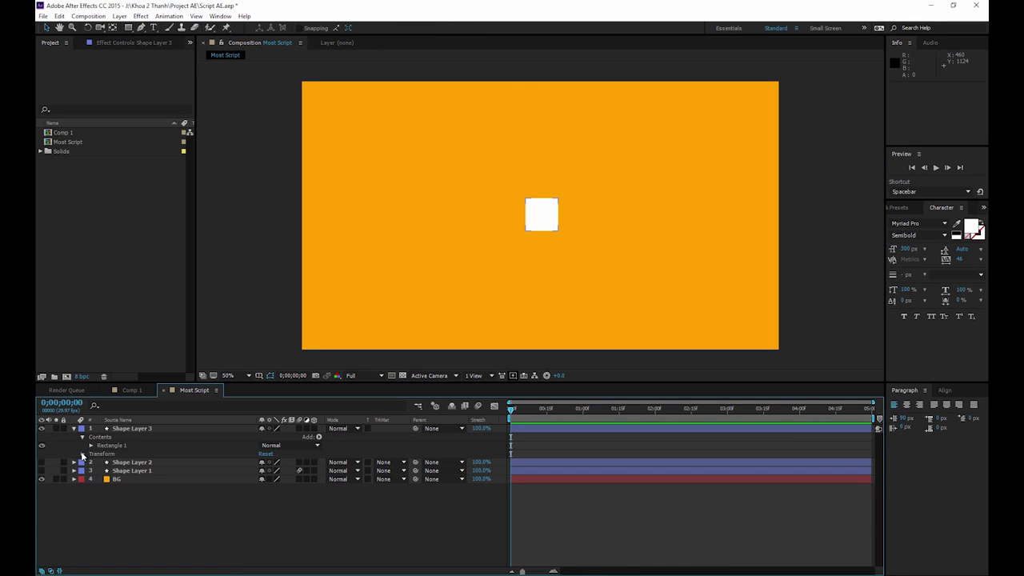
- Keyframe the square's Scale at 0% at 0 s and 100% at 1 s
{"action": "left_click", "coordinate": [83, 454]}
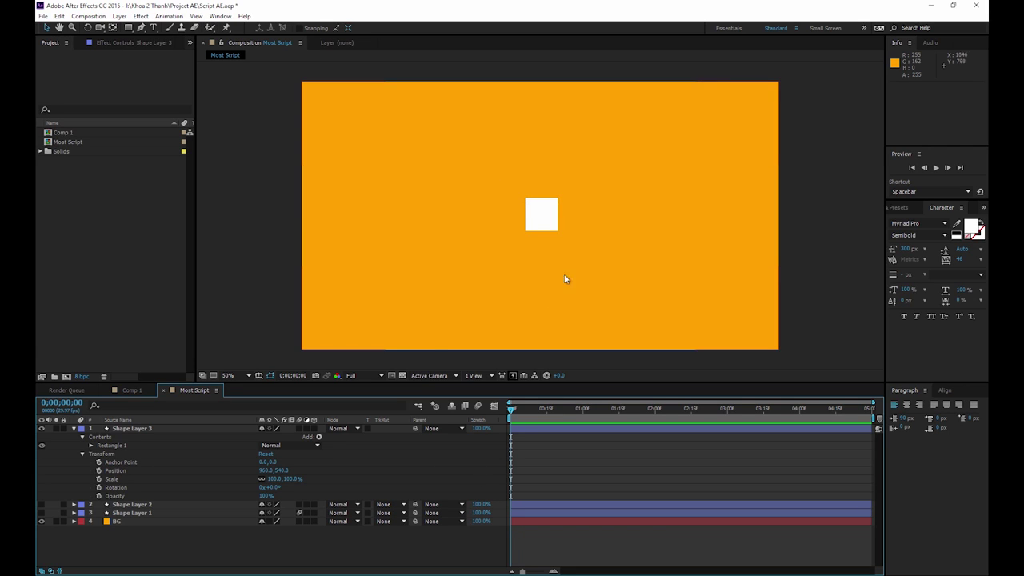
{"action": "left_click", "coordinate": [141, 494]}
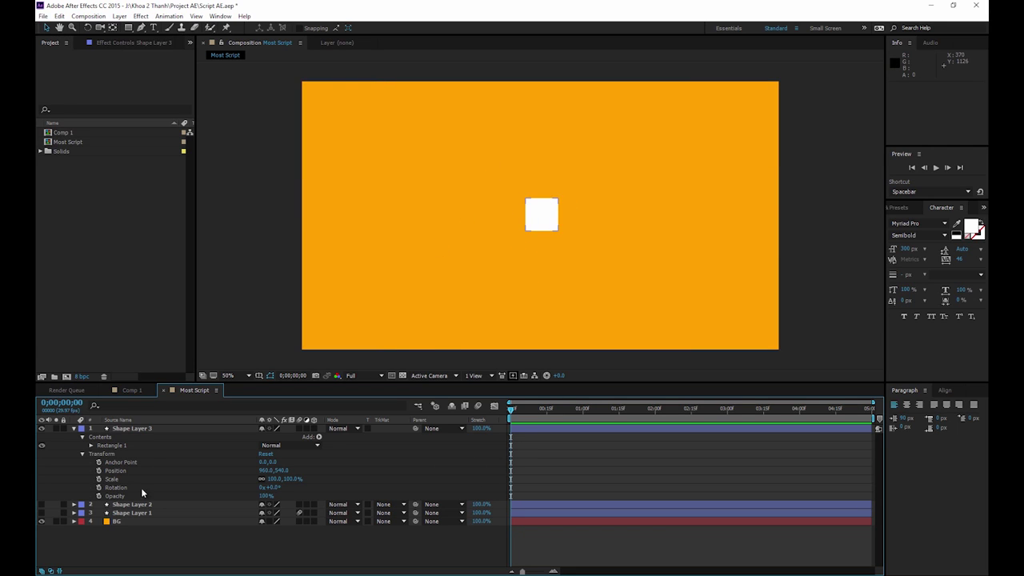
{"action": "left_click", "coordinate": [275, 479]}
{"action": "key", "text": "Return"}
{"action": "left_click_drag", "start_coordinate": [512, 409], "coordinate": [583, 409]}
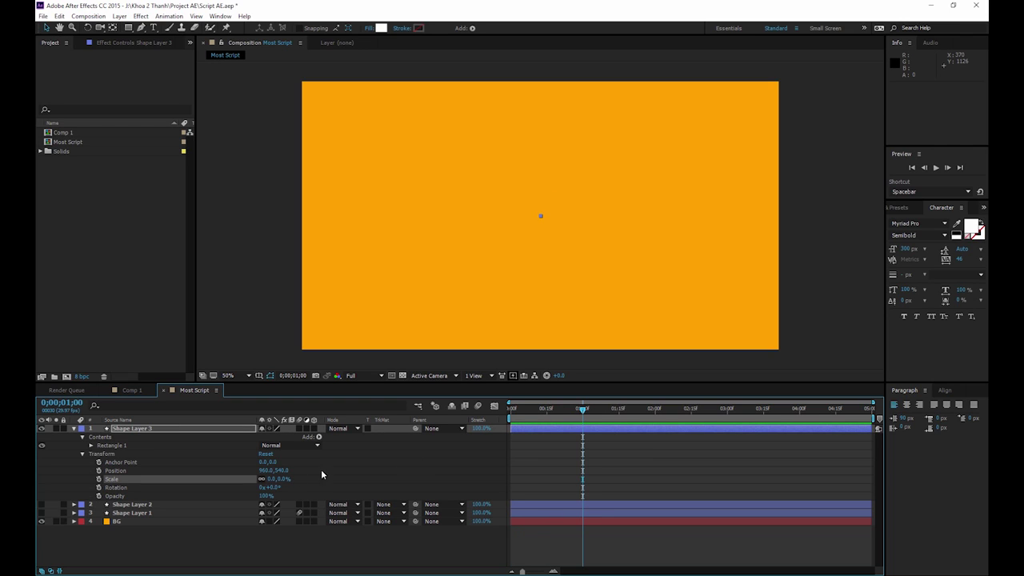
{"action": "left_click", "coordinate": [98, 479]}
{"action": "left_click", "coordinate": [268, 479]}
{"action": "type", "text": "100"}
{"action": "key", "text": "Return"}
{"action": "left_click_drag", "start_coordinate": [542, 417], "coordinate": [321, 454]}
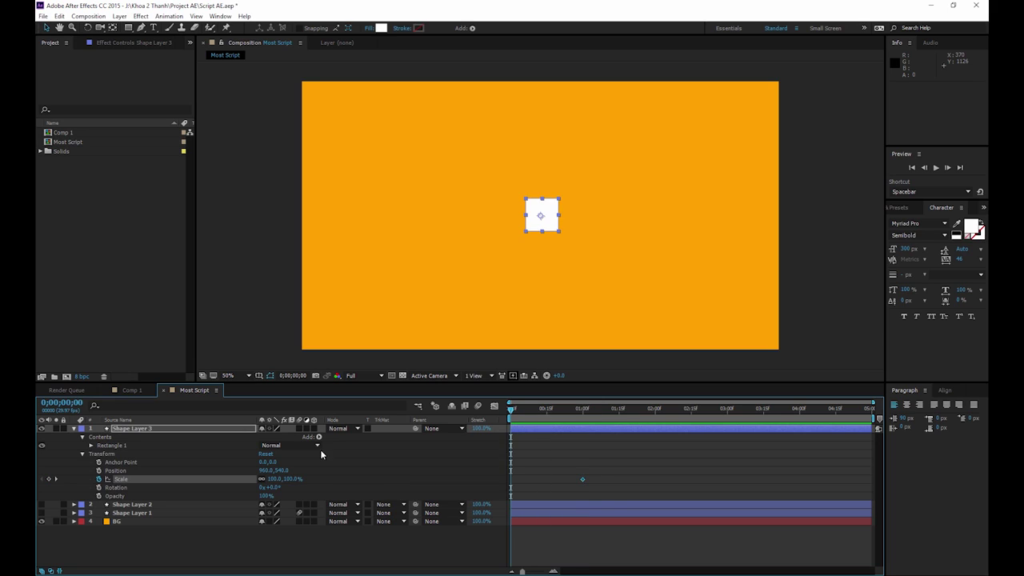
{"action": "left_click", "coordinate": [272, 480]}
{"action": "type", "text": "0"}
{"action": "key", "text": "Return"}
- Preview the grow, try pasting the Scale keyframes at 0;00;01;15, then undo it
{"action": "mouse_move", "coordinate": [514, 413]}
{"action": "left_mouse_down"}
{"action": "mouse_move", "coordinate": [599, 431]}
{"action": "mouse_move", "coordinate": [497, 454]}
{"action": "mouse_move", "coordinate": [598, 475]}
{"action": "mouse_move", "coordinate": [527, 481]}
{"action": "left_mouse_up"}
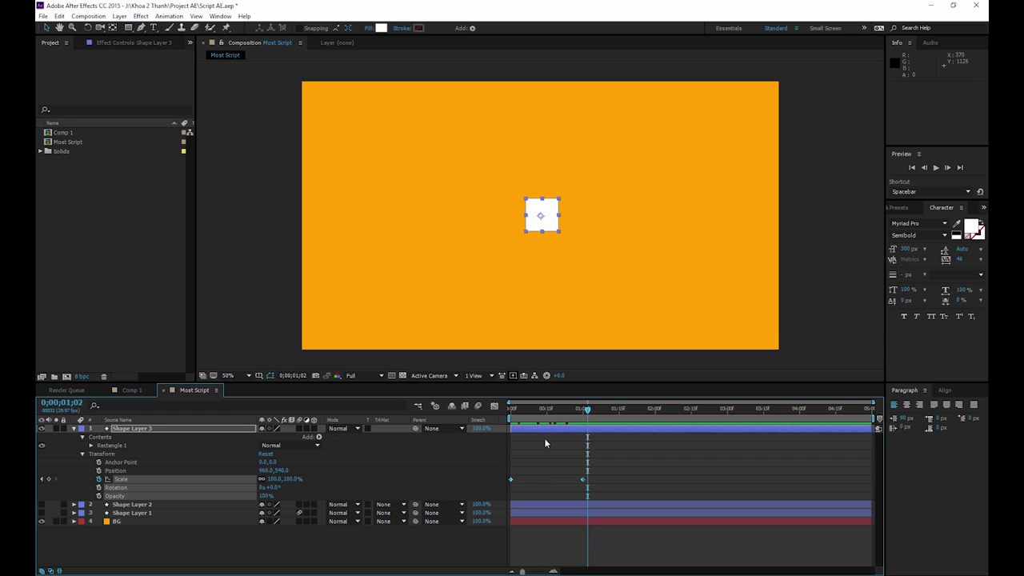
{"action": "left_click_drag", "start_coordinate": [593, 411], "coordinate": [655, 412]}
{"action": "left_click", "coordinate": [685, 452]}
{"action": "left_click", "coordinate": [583, 479]}
{"action": "left_click", "coordinate": [697, 480]}
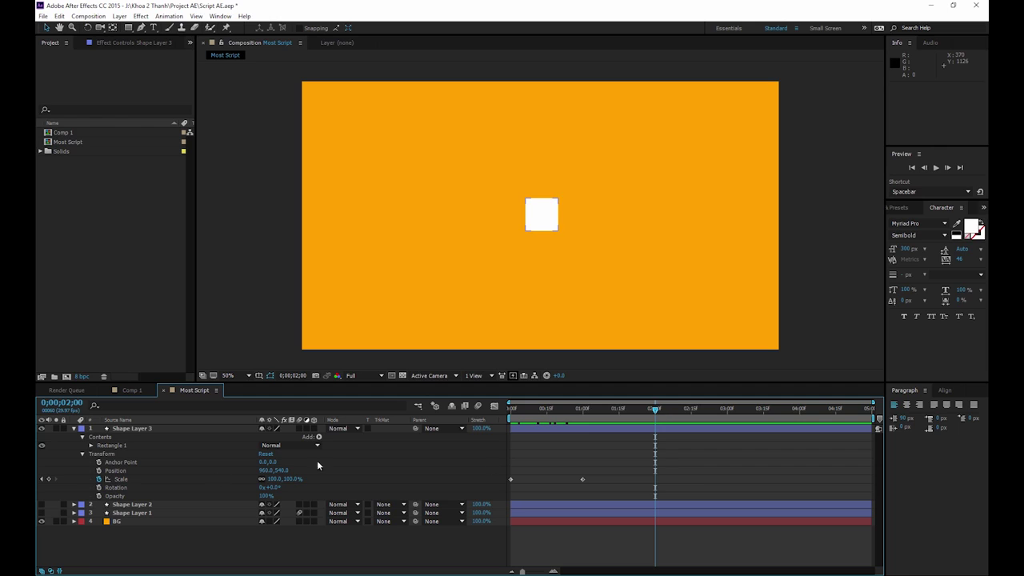
{"action": "left_click", "coordinate": [583, 480]}
{"action": "key", "text": "j"}
{"action": "left_click", "coordinate": [584, 480]}
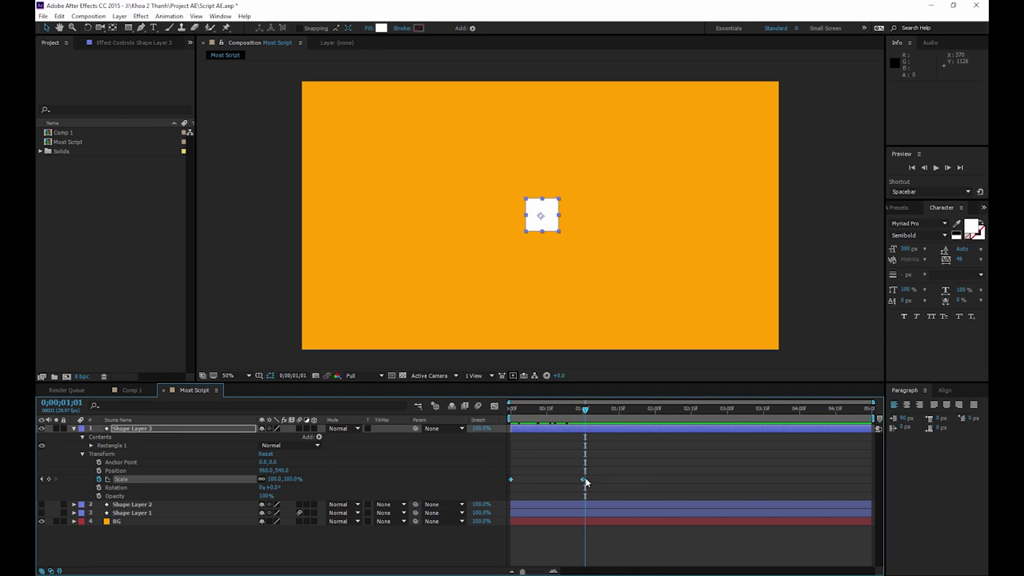
{"action": "key", "text": "ctrl+c"}
{"action": "left_click_drag", "start_coordinate": [585, 410], "coordinate": [619, 409]}
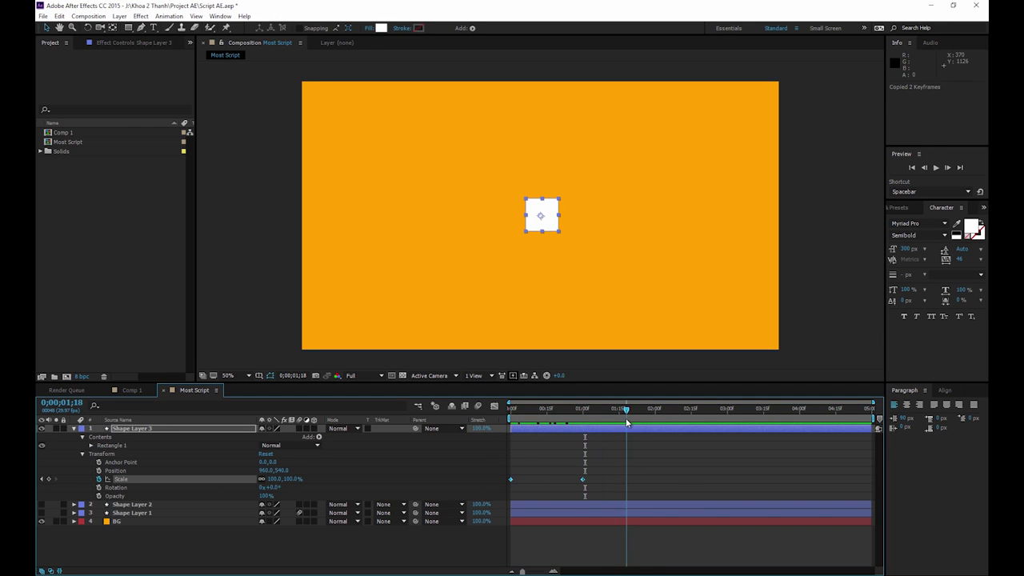
{"action": "key", "text": "ctrl+v"}
{"action": "mouse_move", "coordinate": [619, 410]}
{"action": "left_mouse_down"}
{"action": "mouse_move", "coordinate": [606, 428]}
{"action": "mouse_move", "coordinate": [696, 445]}
{"action": "mouse_move", "coordinate": [728, 479]}
{"action": "left_mouse_up"}
{"action": "key", "text": "ctrl+z"}
- Apply Easy Ease to both Scale keyframes and return to the start
{"action": "mouse_move", "coordinate": [512, 408]}
{"action": "left_mouse_down"}
{"action": "mouse_move", "coordinate": [582, 434]}
{"action": "mouse_move", "coordinate": [583, 468]}
{"action": "left_mouse_up"}
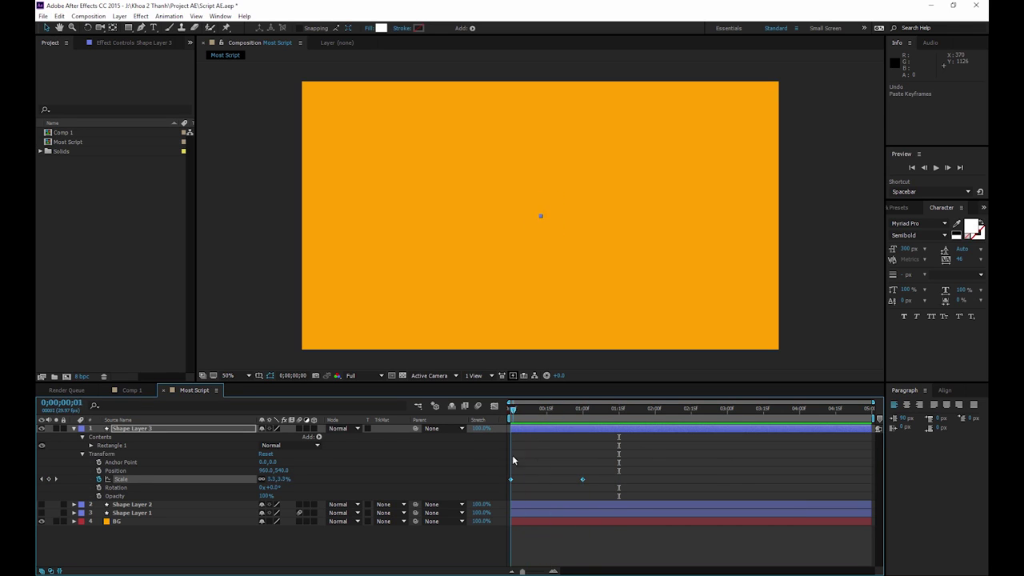
{"action": "right_click", "coordinate": [583, 479]}
{"action": "mouse_move", "coordinate": [608, 474]}
{"action": "left_click", "coordinate": [712, 495]}
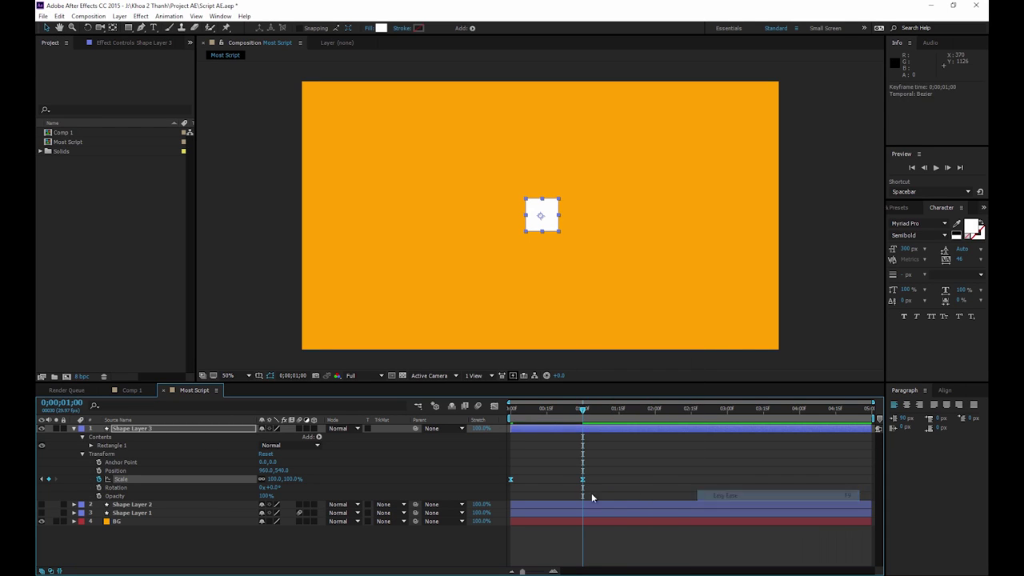
{"action": "key", "text": "Home"}
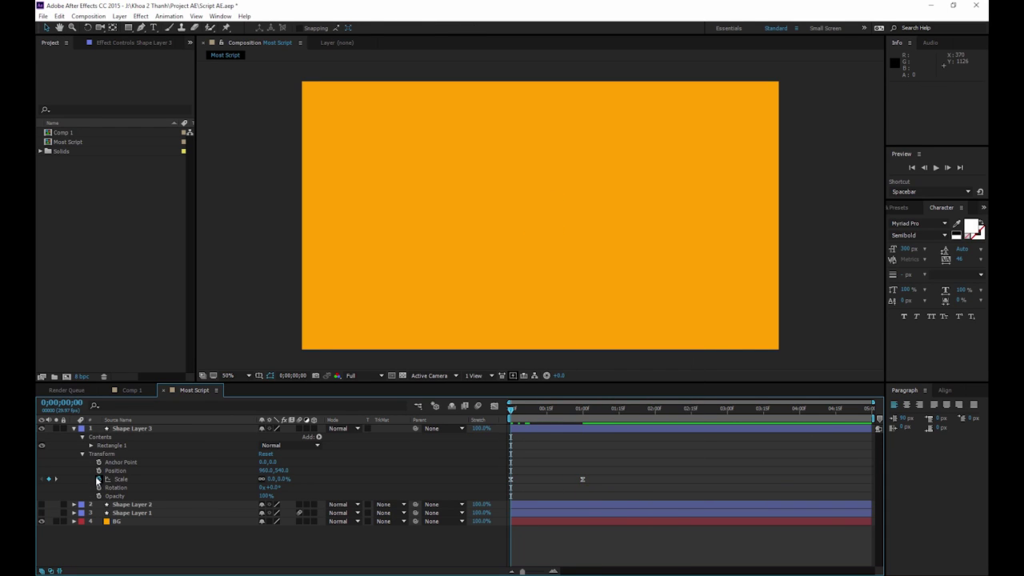
- Put a loopOut(); expression on Shape Layer 3's Scale and preview the repeating grow-in
{"action": "left_click", "coordinate": [99, 479], "text": "alt"}
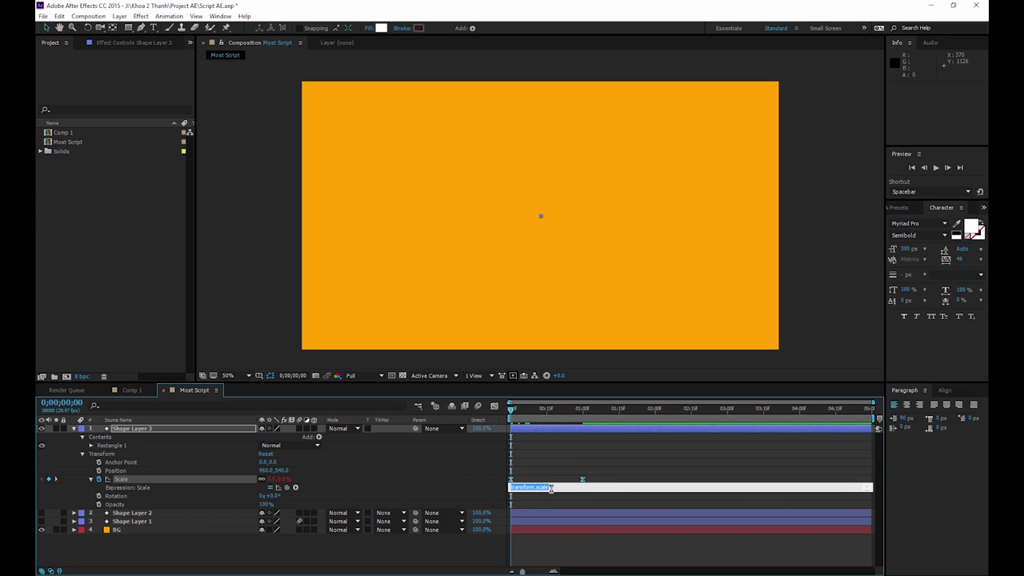
{"action": "key", "text": "BackSpace"}
{"action": "type", "text": "loopOut();"}
{"action": "left_click", "coordinate": [568, 457]}
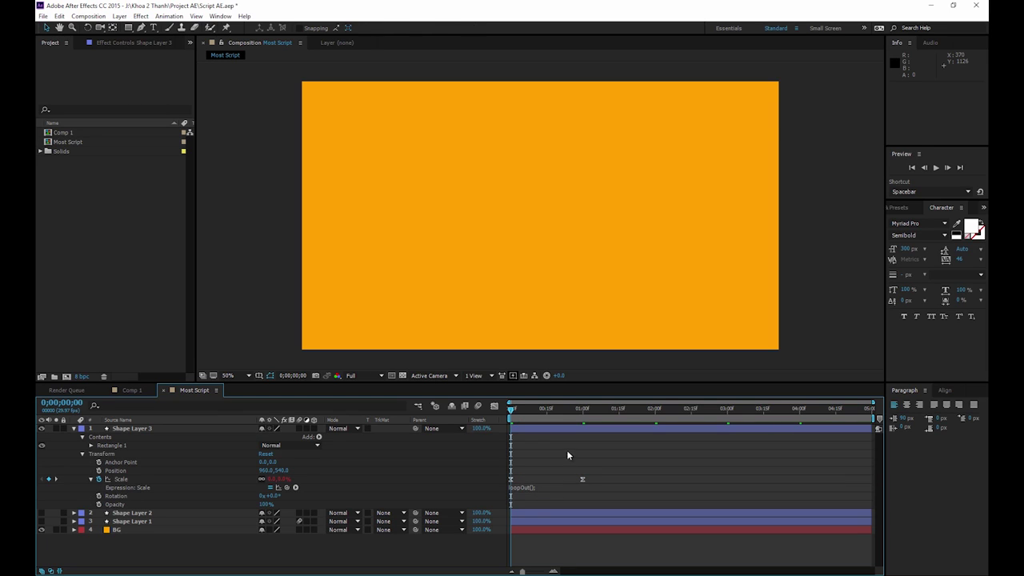
{"action": "mouse_move", "coordinate": [514, 409]}
{"action": "left_mouse_down"}
{"action": "mouse_move", "coordinate": [783, 460]}
{"action": "mouse_move", "coordinate": [463, 496]}
{"action": "left_mouse_up"}
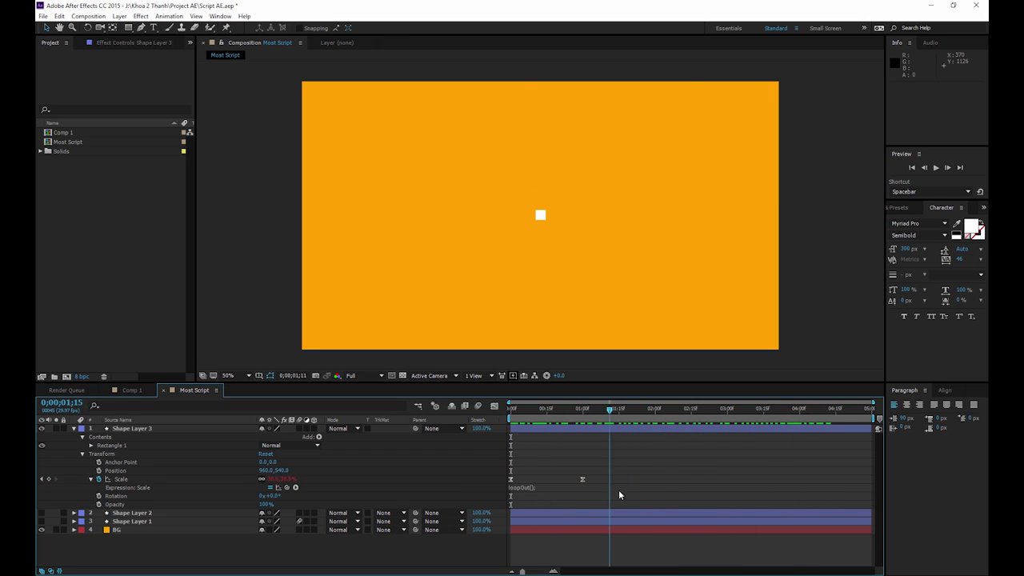
{"action": "key", "text": "space"}
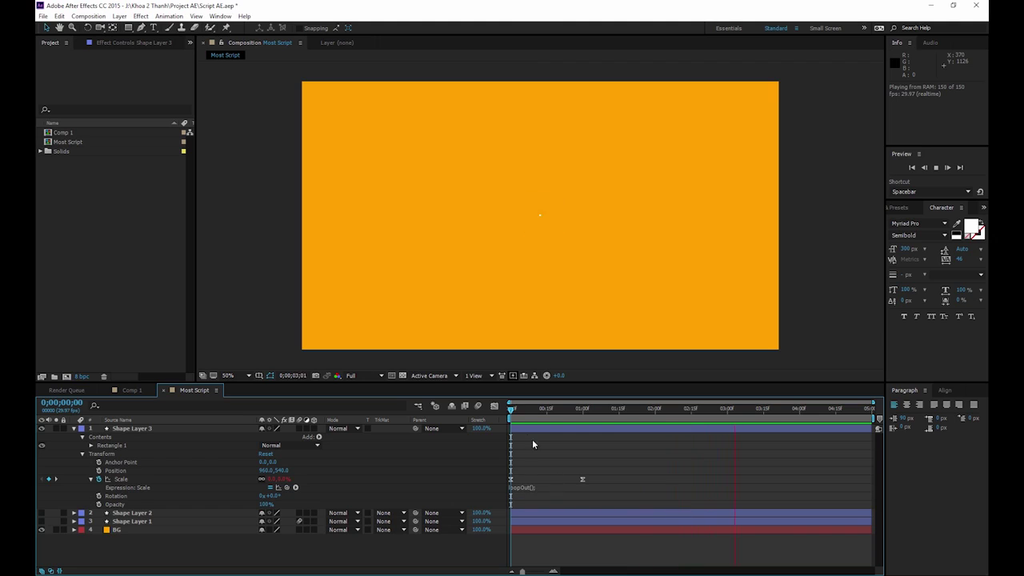
{"action": "left_click", "coordinate": [523, 409]}
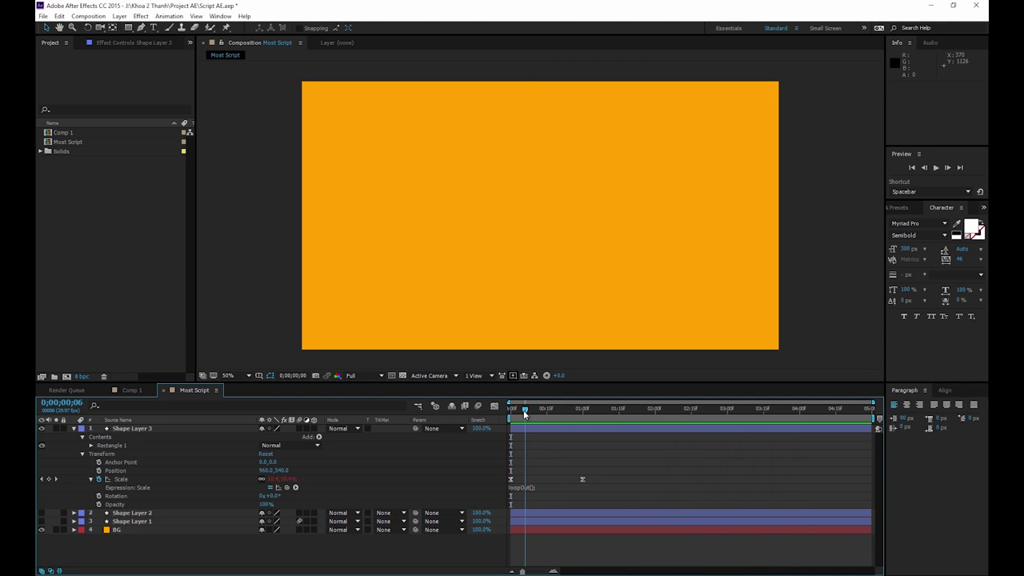
- Fix the edited expression back to loopOut();, replay the looping square from frame one, then collapse the layer
{"action": "left_click", "coordinate": [531, 488]}
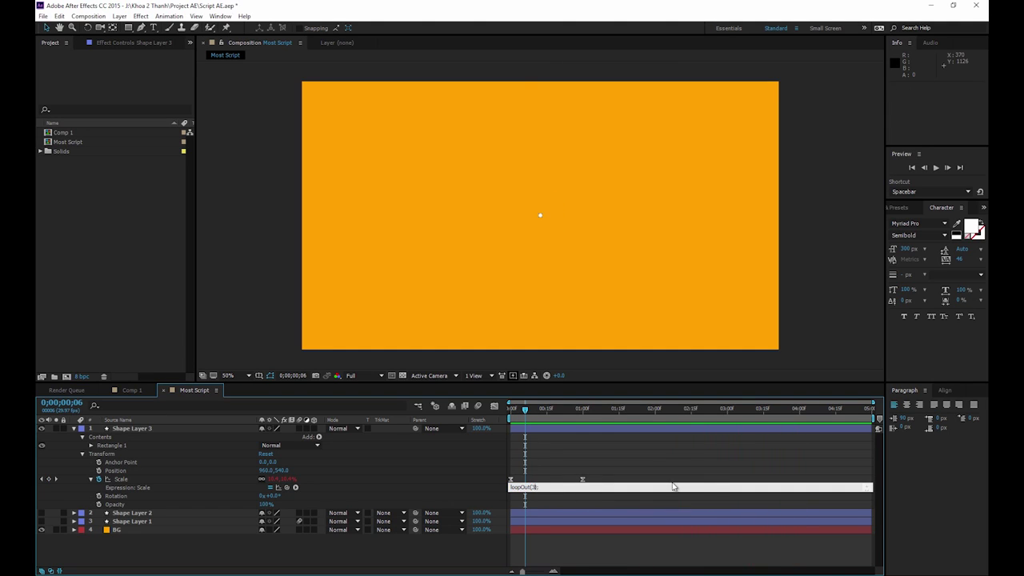
{"action": "left_click", "coordinate": [682, 454]}
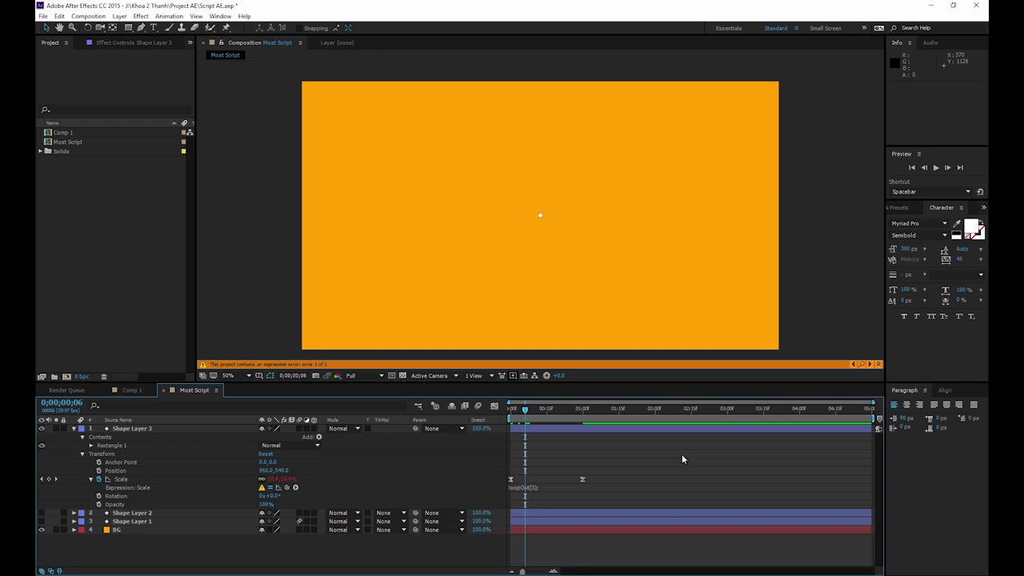
{"action": "left_click", "coordinate": [533, 487]}
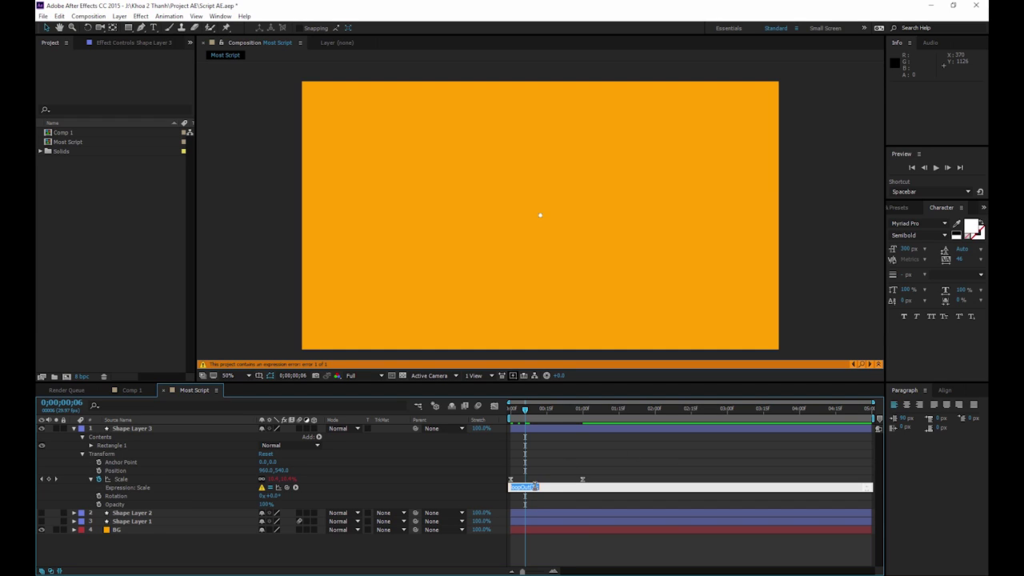
{"action": "left_click", "coordinate": [601, 470]}
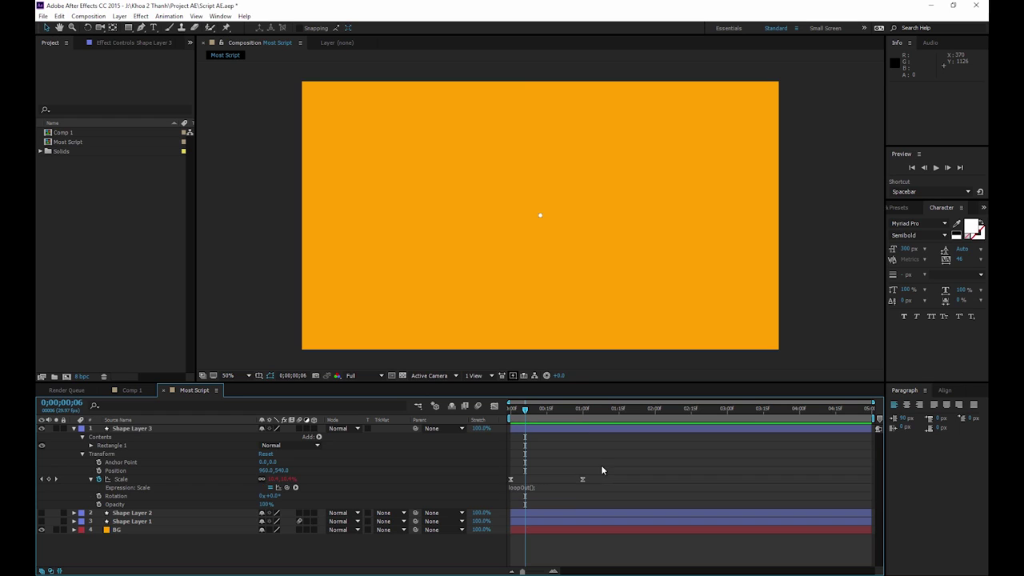
{"action": "key", "text": "Home"}
{"action": "key", "text": "space"}
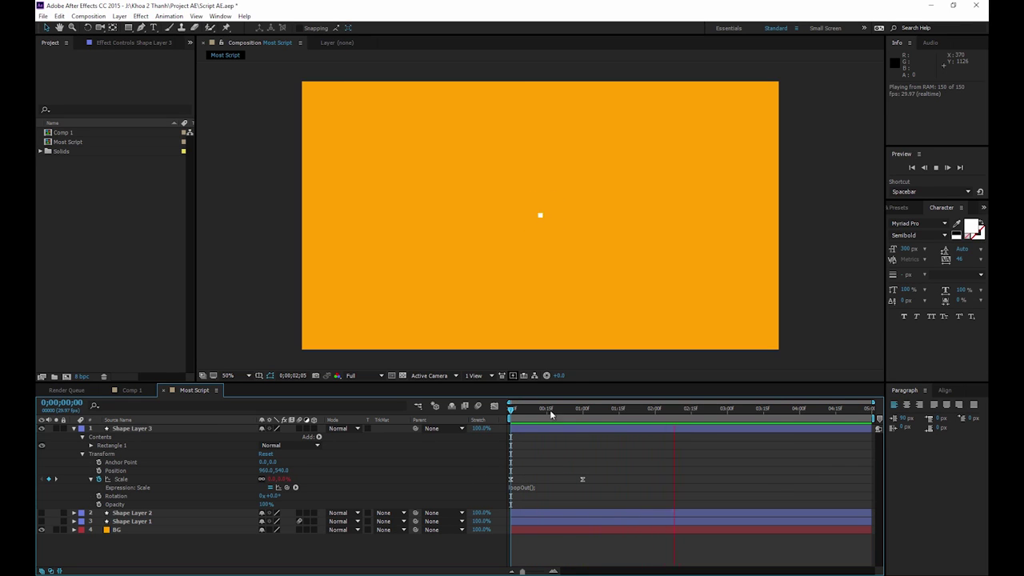
{"action": "key", "text": "space"}
{"action": "left_click_drag", "start_coordinate": [513, 409], "coordinate": [587, 453]}
{"action": "left_click_drag", "start_coordinate": [586, 454], "coordinate": [556, 455]}
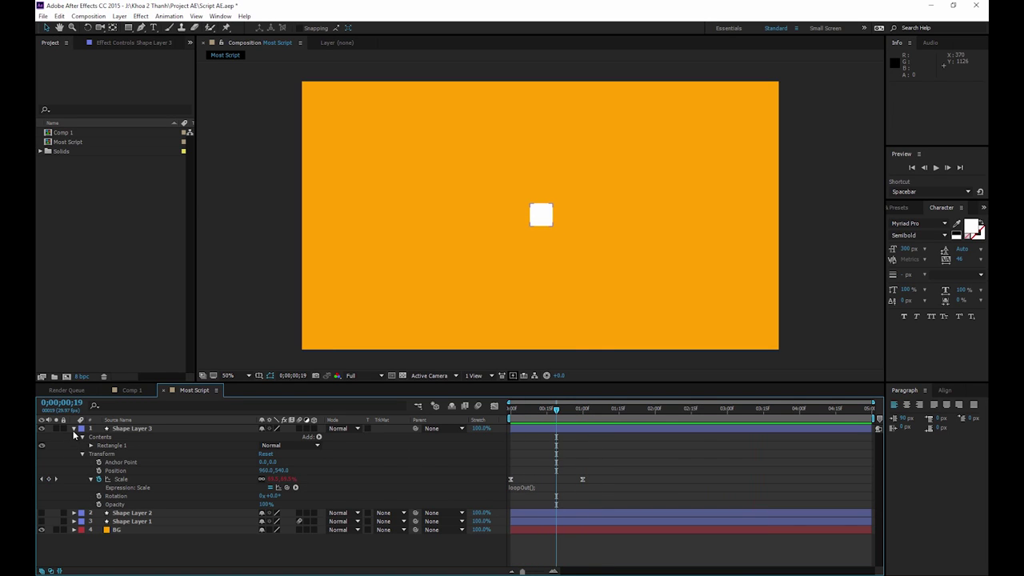
{"action": "left_click", "coordinate": [74, 429]}
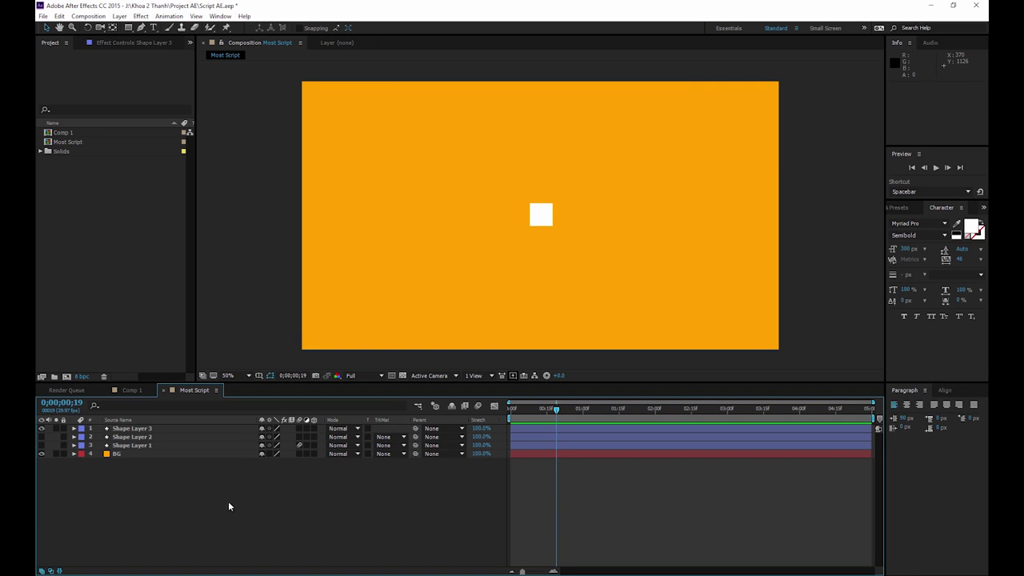
- Hide the white square layer and add a new text layer reading 0
{"action": "left_click", "coordinate": [41, 429]}
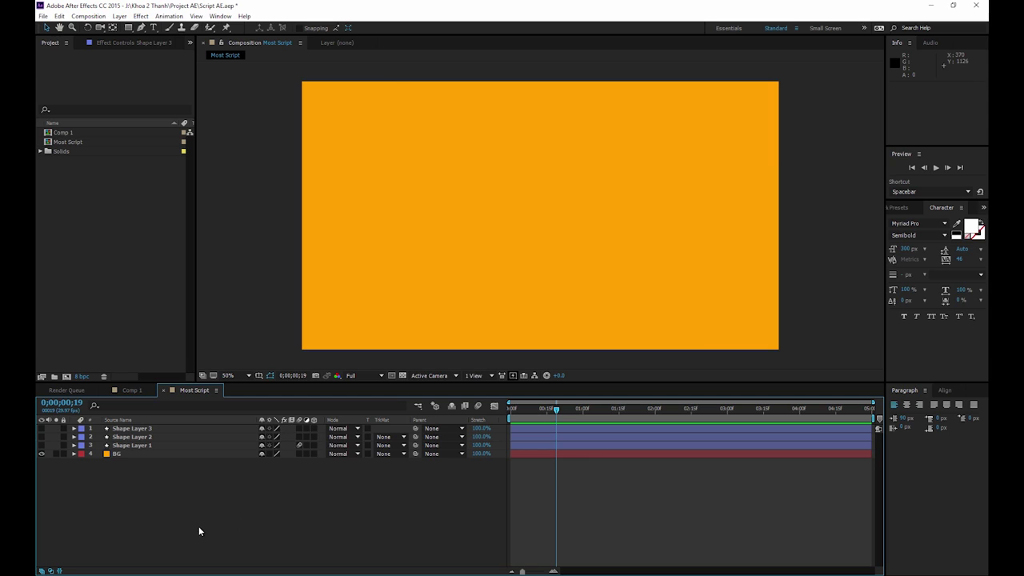
{"action": "right_click", "coordinate": [198, 525]}
{"action": "mouse_move", "coordinate": [238, 433]}
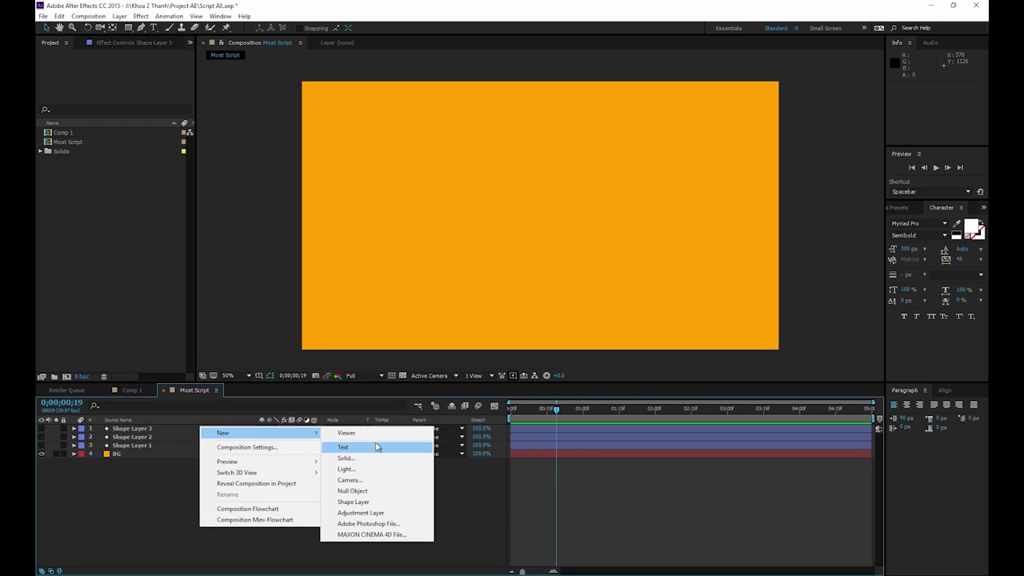
{"action": "left_click", "coordinate": [377, 447]}
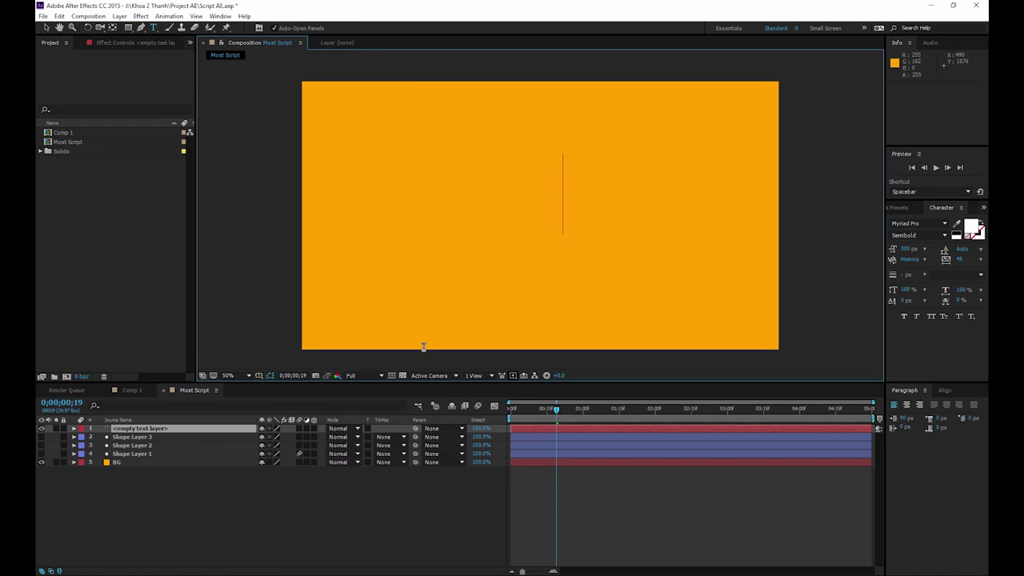
{"action": "type", "text": "0"}
{"action": "left_click", "coordinate": [46, 27]}
{"action": "mouse_move", "coordinate": [584, 189]}
{"action": "left_mouse_down"}
{"action": "mouse_move", "coordinate": [520, 221]}
{"action": "mouse_move", "coordinate": [520, 189]}
{"action": "left_mouse_up"}
- Centre the 0 text's anchor with the Move Anchor Point script and move it left of centre
{"action": "left_click", "coordinate": [220, 16]}
{"action": "left_click", "coordinate": [292, 380]}
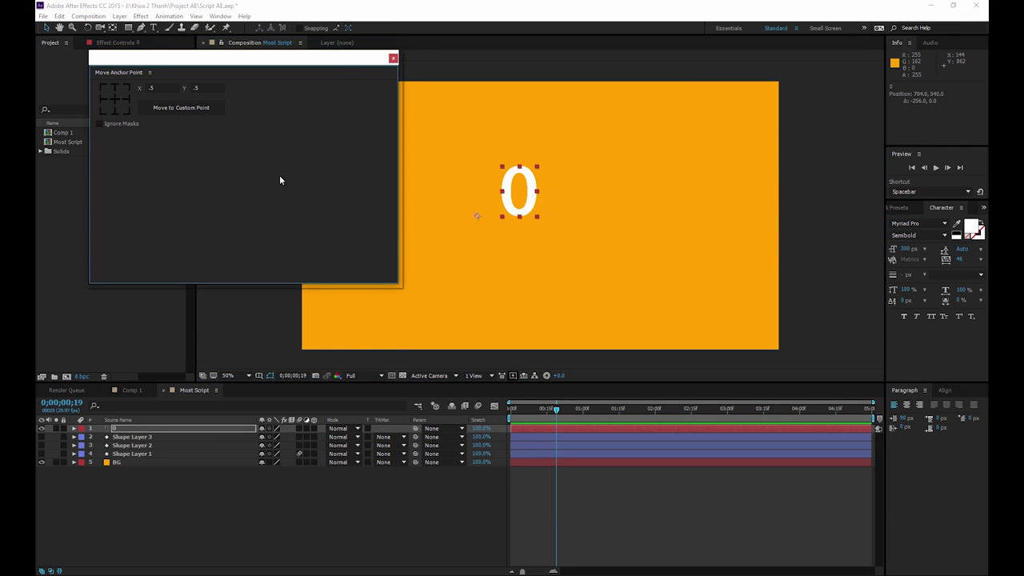
{"action": "left_click", "coordinate": [393, 57]}
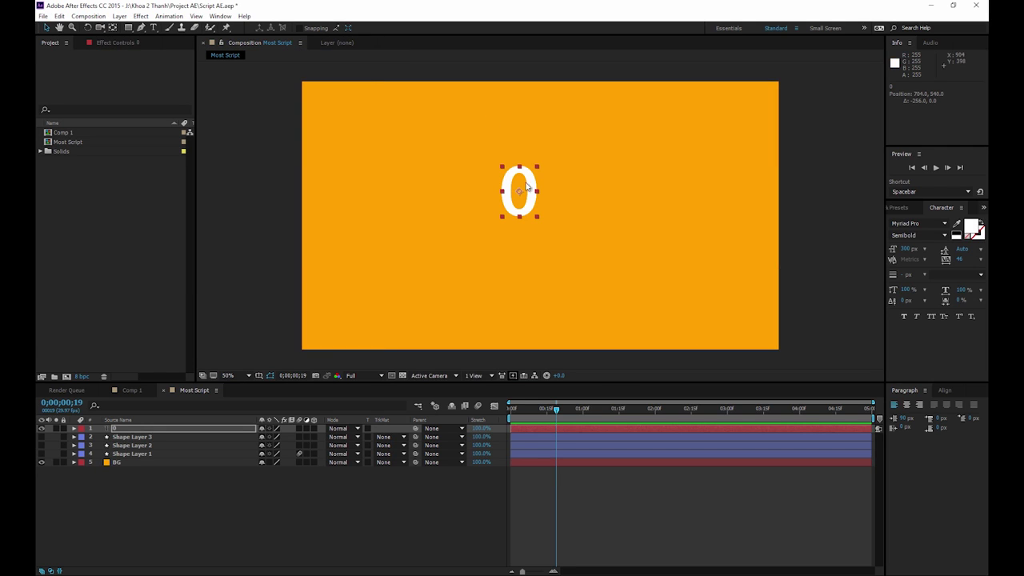
{"action": "left_click_drag", "start_coordinate": [528, 182], "coordinate": [463, 203]}
{"action": "left_click", "coordinate": [424, 534]}
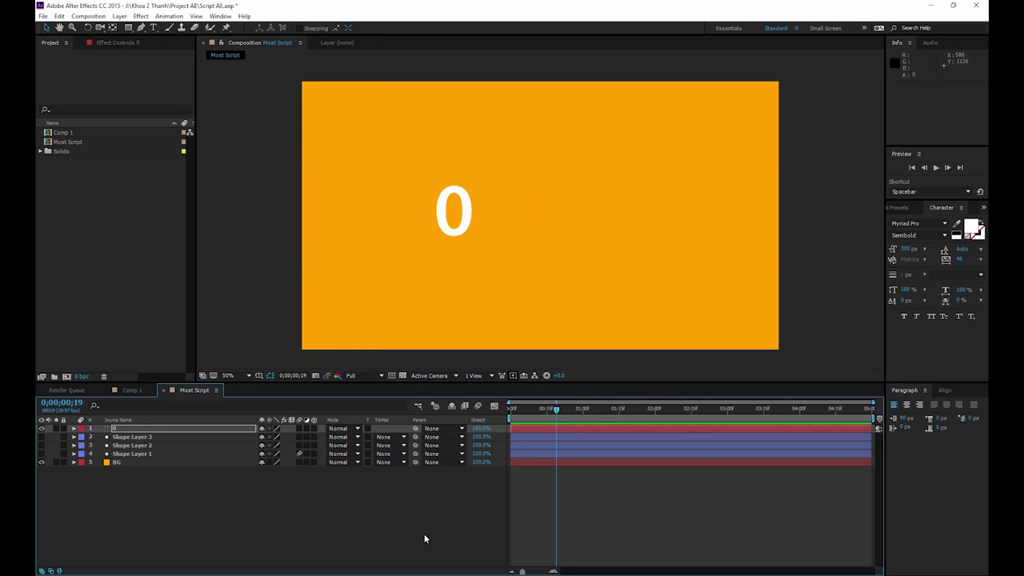
{"action": "left_click", "coordinate": [120, 428]}
{"action": "left_click", "coordinate": [74, 428]}
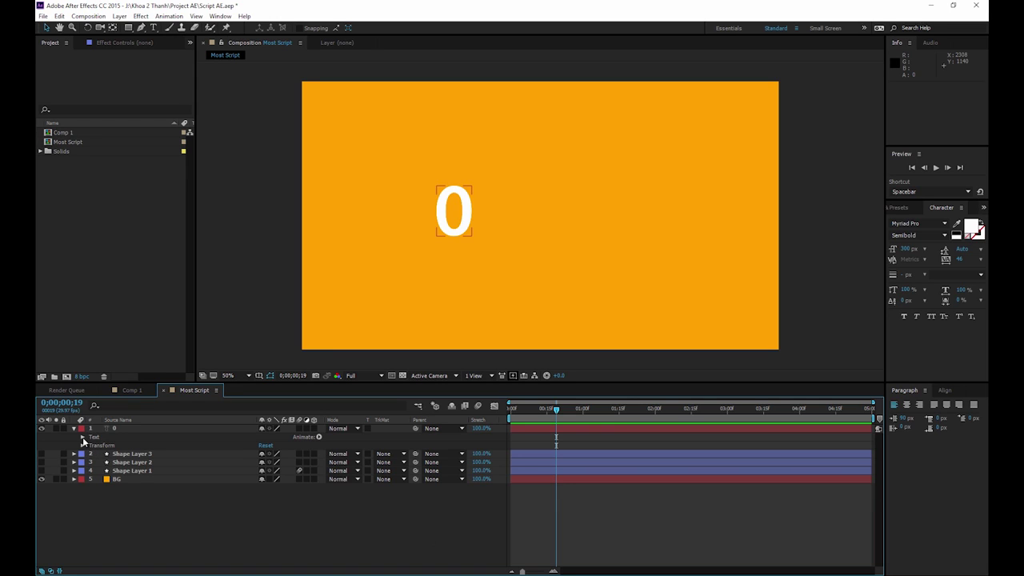
- Give the 0 layer's Source Text a random(); expression and preview the changing decimal number
{"action": "left_click", "coordinate": [83, 437]}
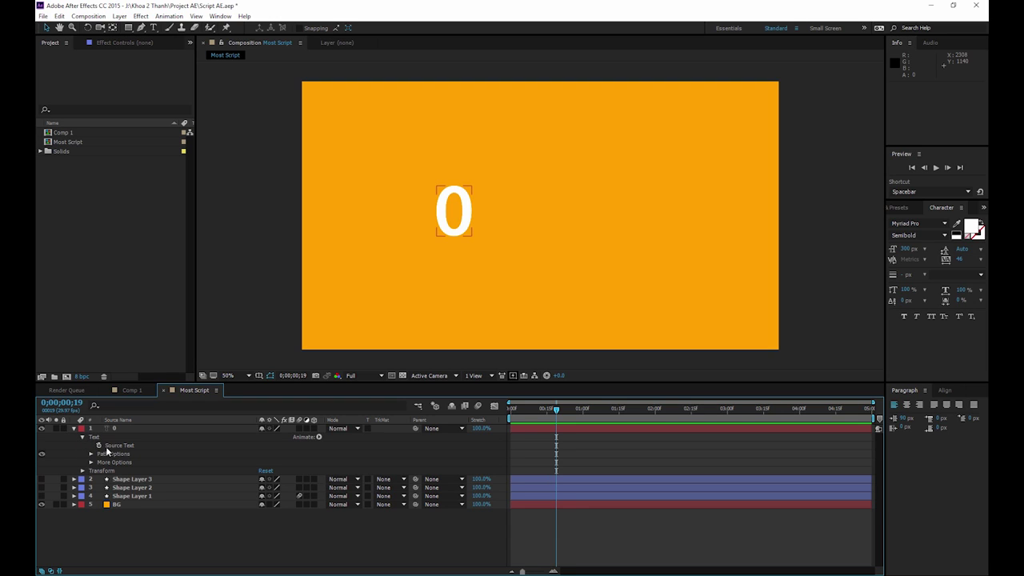
{"action": "left_click", "coordinate": [100, 446], "text": "alt"}
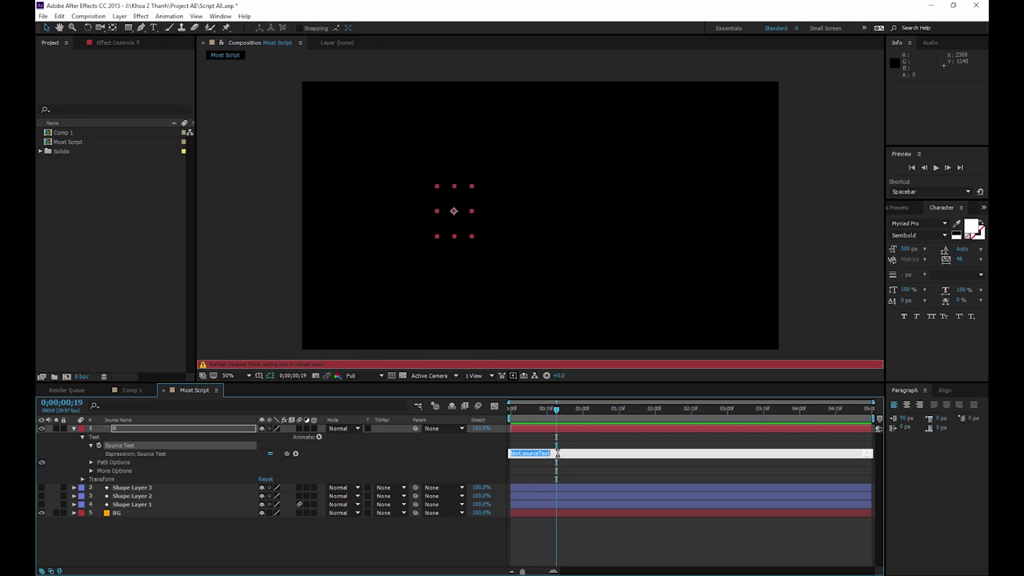
{"action": "key", "text": "BackSpace"}
{"action": "type", "text": "random();"}
{"action": "left_click", "coordinate": [579, 470]}
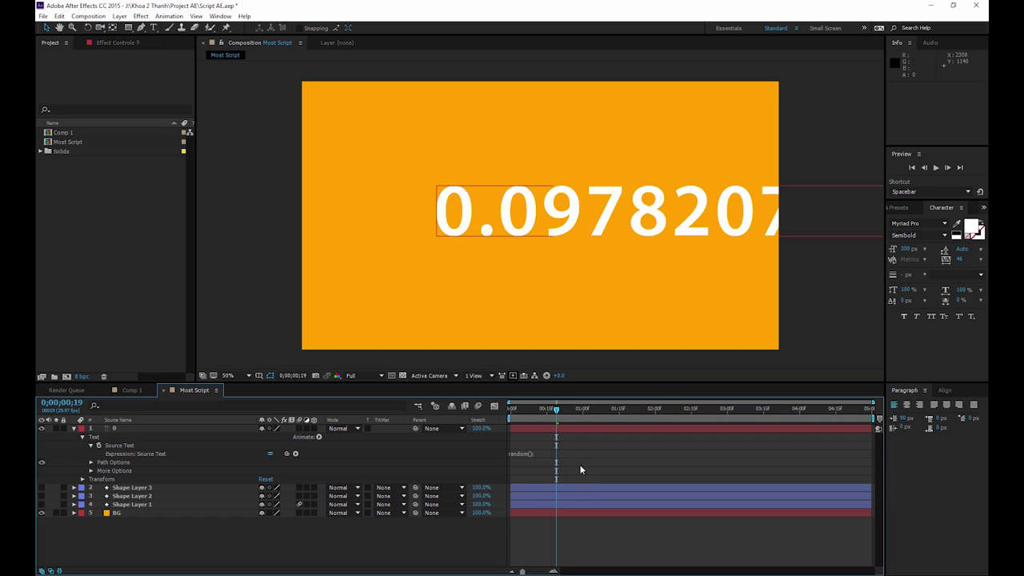
{"action": "left_click_drag", "start_coordinate": [557, 410], "coordinate": [503, 431]}
{"action": "key", "text": "space"}
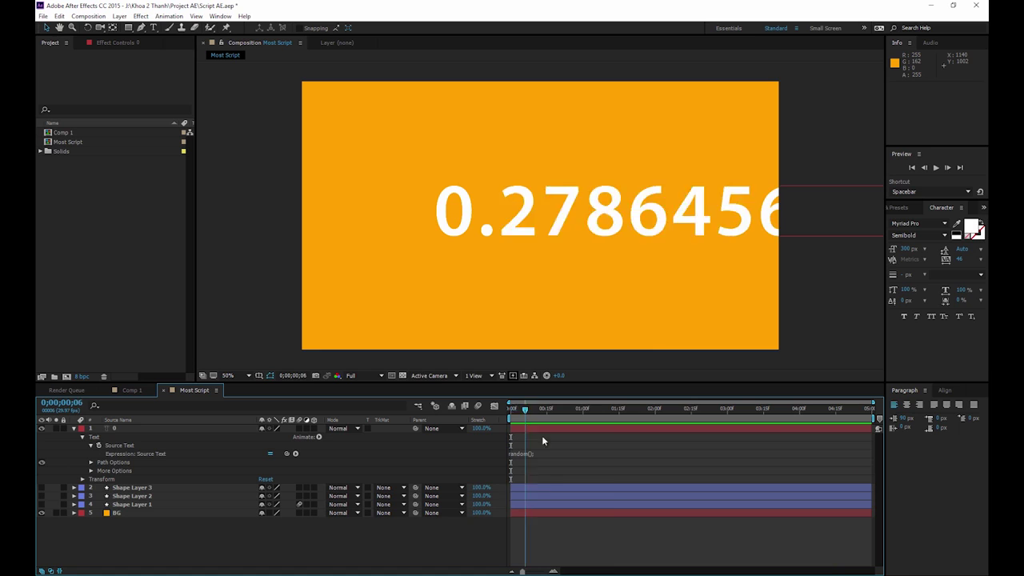
{"action": "key", "text": "space"}
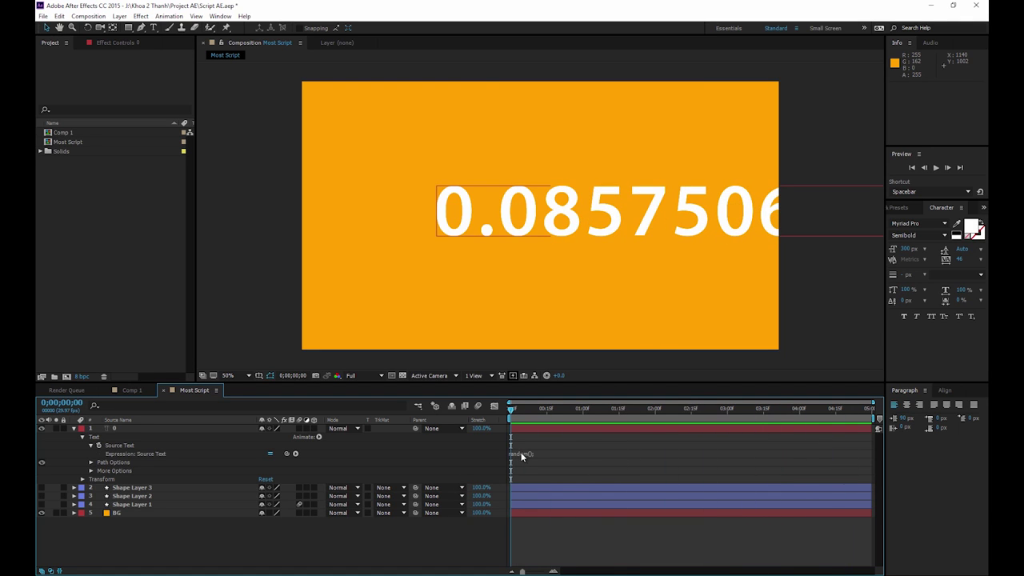
- Change the Source Text expression to random(100+3); and preview the larger random numbers
{"action": "left_click", "coordinate": [521, 454]}
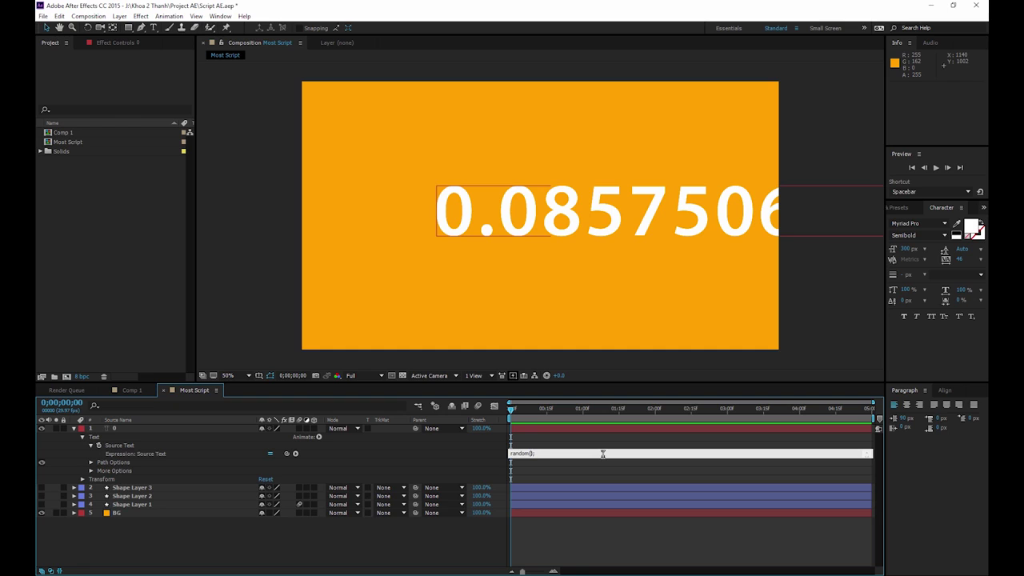
{"action": "type", "text": "100+3"}
{"action": "left_click", "coordinate": [576, 469]}
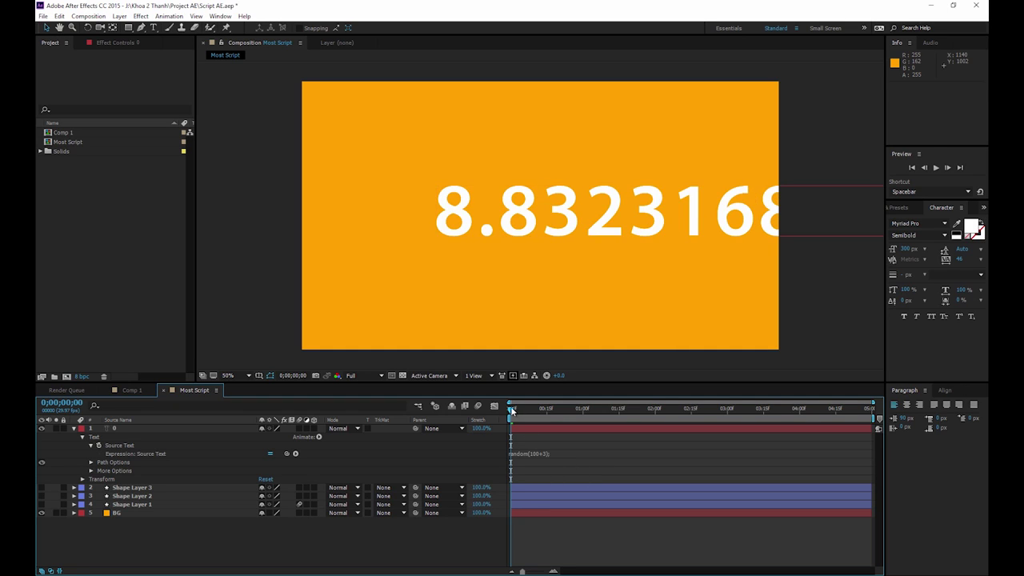
{"action": "left_click_drag", "start_coordinate": [512, 410], "coordinate": [536, 410]}
{"action": "key", "text": "space"}
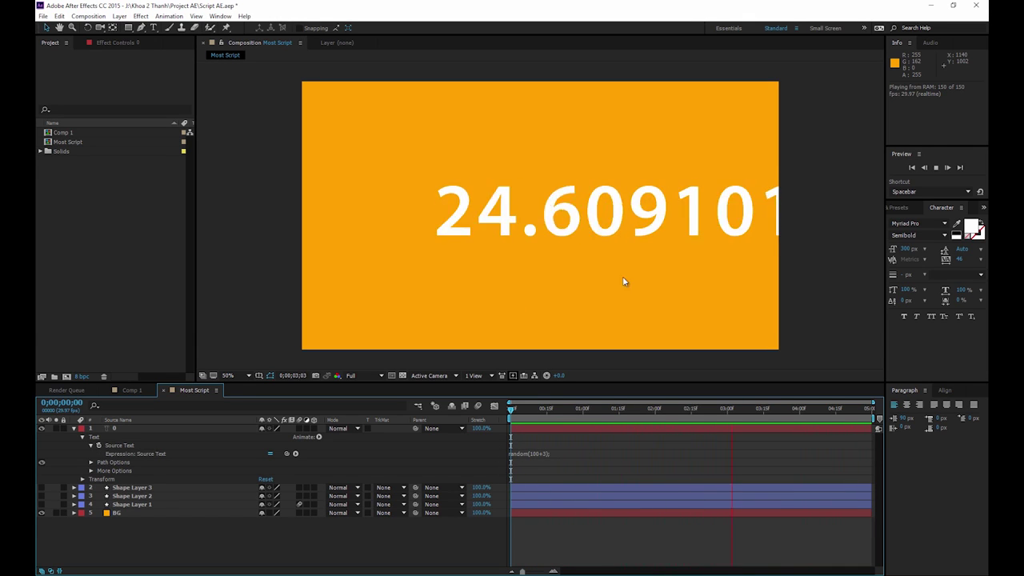
{"action": "key", "text": "space"}
{"action": "left_click", "coordinate": [513, 409]}
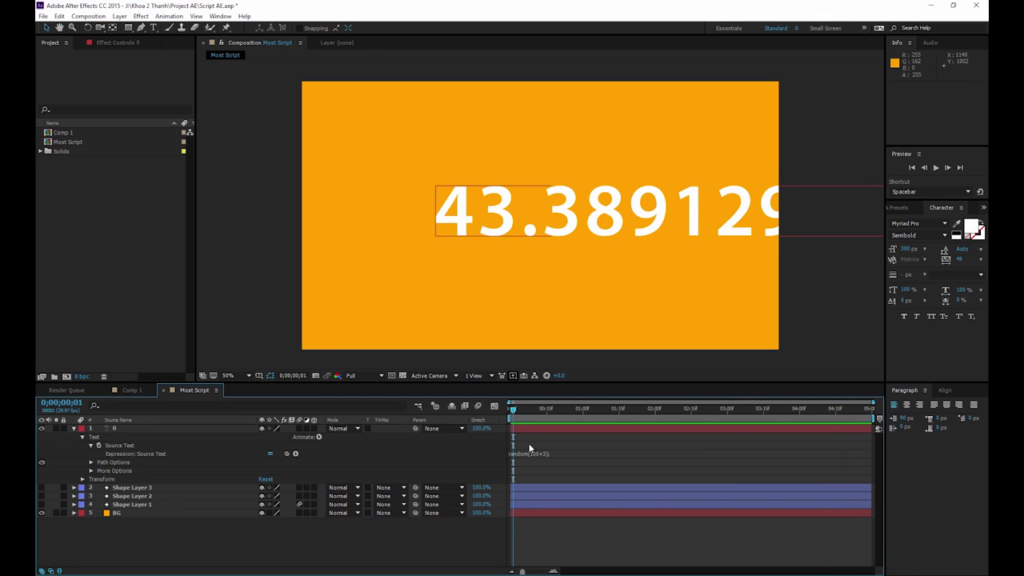
- Try a 200+3 range, revert to 100+3, and prefix the expression with num=
{"action": "left_click", "coordinate": [533, 454]}
{"action": "left_click", "coordinate": [534, 453]}
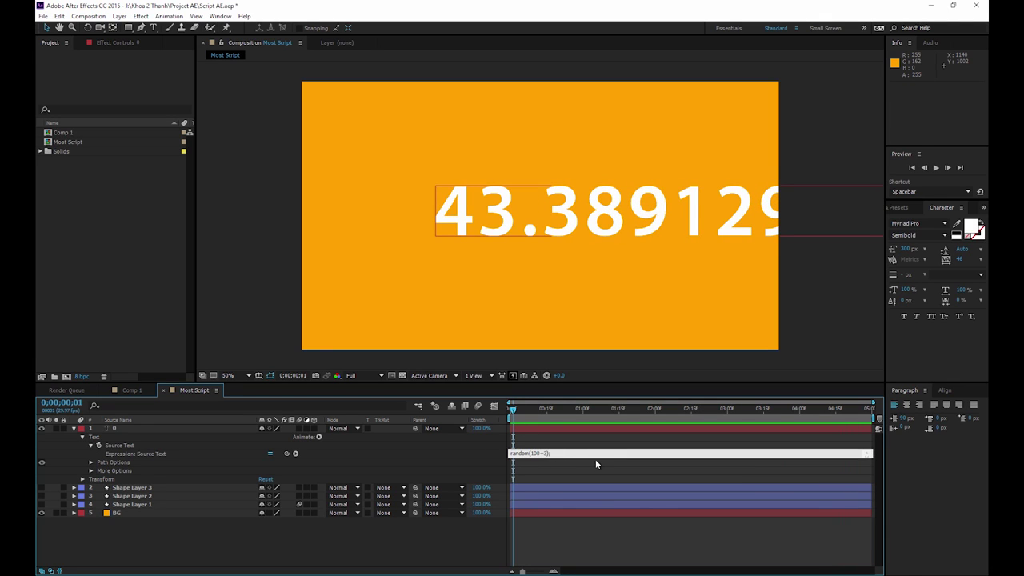
{"action": "type", "text": "2"}
{"action": "key", "text": "KP_Enter"}
{"action": "mouse_move", "coordinate": [518, 411]}
{"action": "left_mouse_down"}
{"action": "mouse_move", "coordinate": [609, 430]}
{"action": "mouse_move", "coordinate": [753, 429]}
{"action": "mouse_move", "coordinate": [503, 454]}
{"action": "left_mouse_up"}
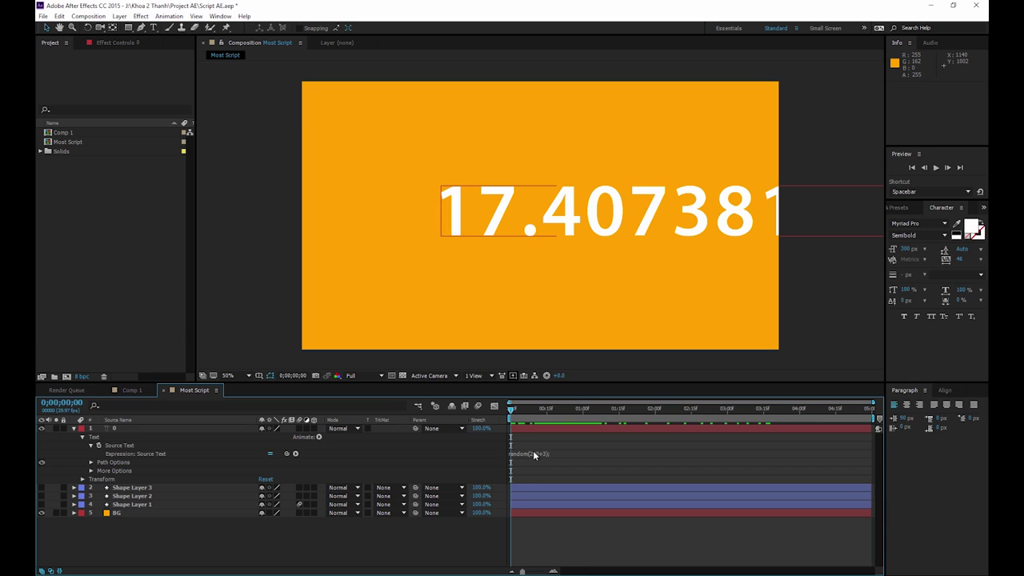
{"action": "left_click", "coordinate": [533, 450]}
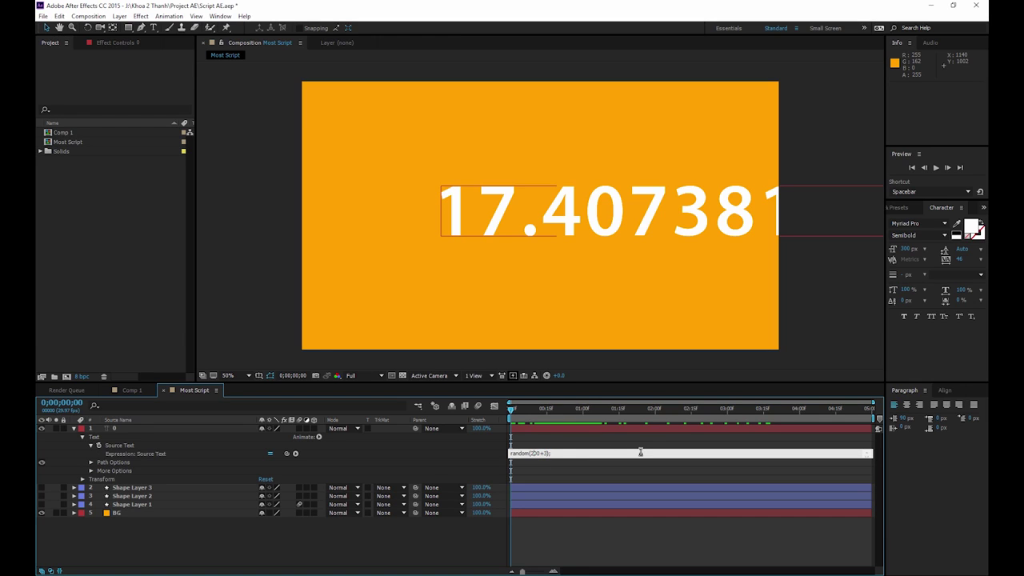
{"action": "type", "text": "0"}
{"action": "left_click", "coordinate": [536, 464]}
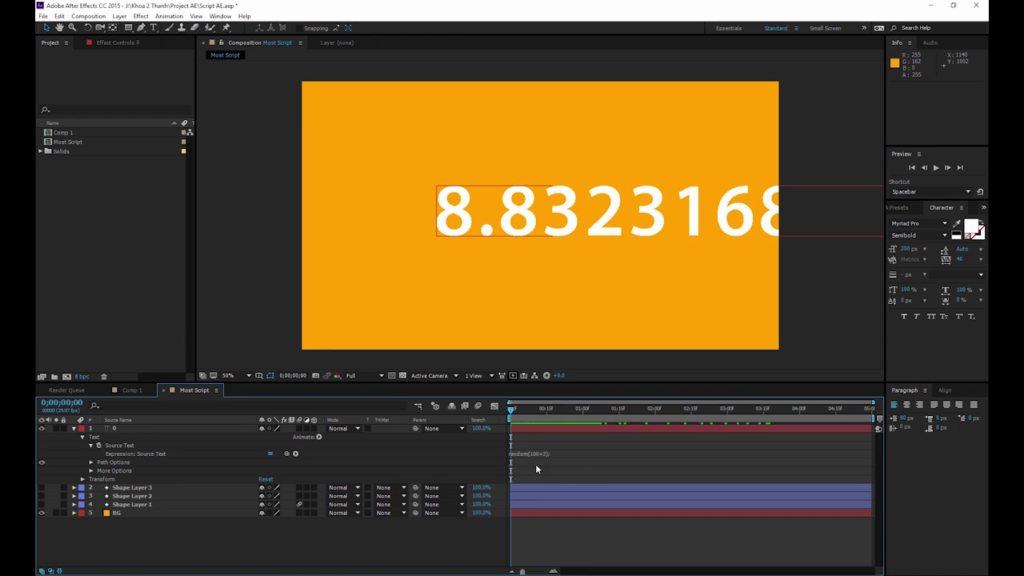
{"action": "left_click", "coordinate": [513, 453]}
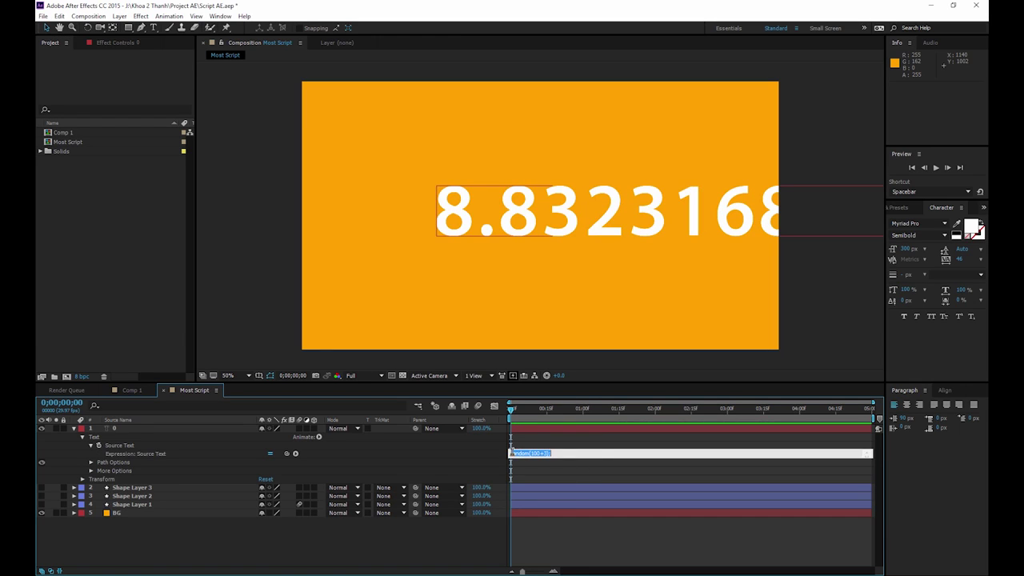
{"action": "type", "text": "num="}
- Add a second expression line, Math.round(num);, below num=random(100+3);
{"action": "left_click", "coordinate": [580, 453]}
{"action": "left_click", "coordinate": [586, 453]}
{"action": "key", "text": "Return"}
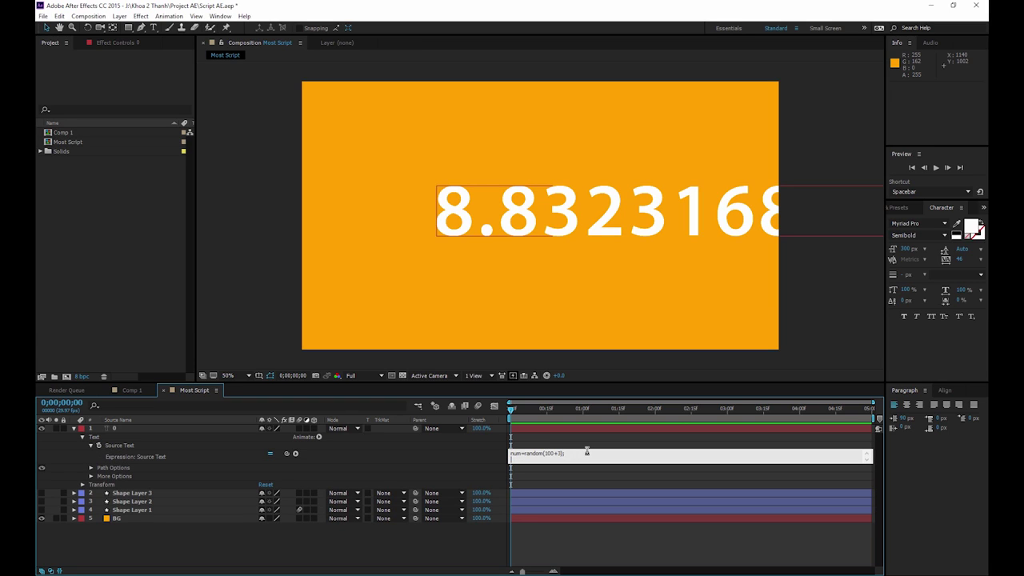
{"action": "type", "text": "math.round(num);"}
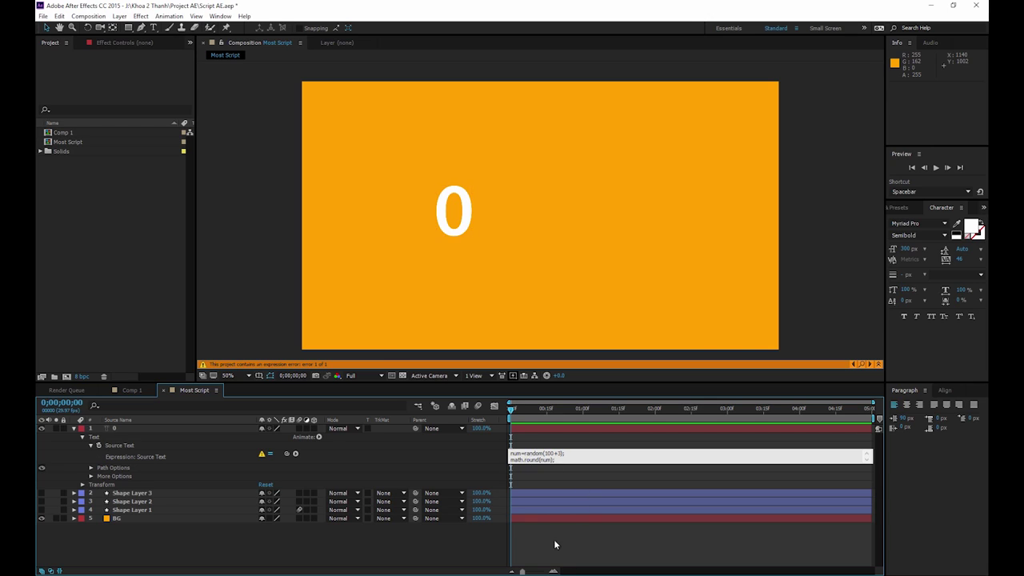
{"action": "left_click", "coordinate": [554, 540]}
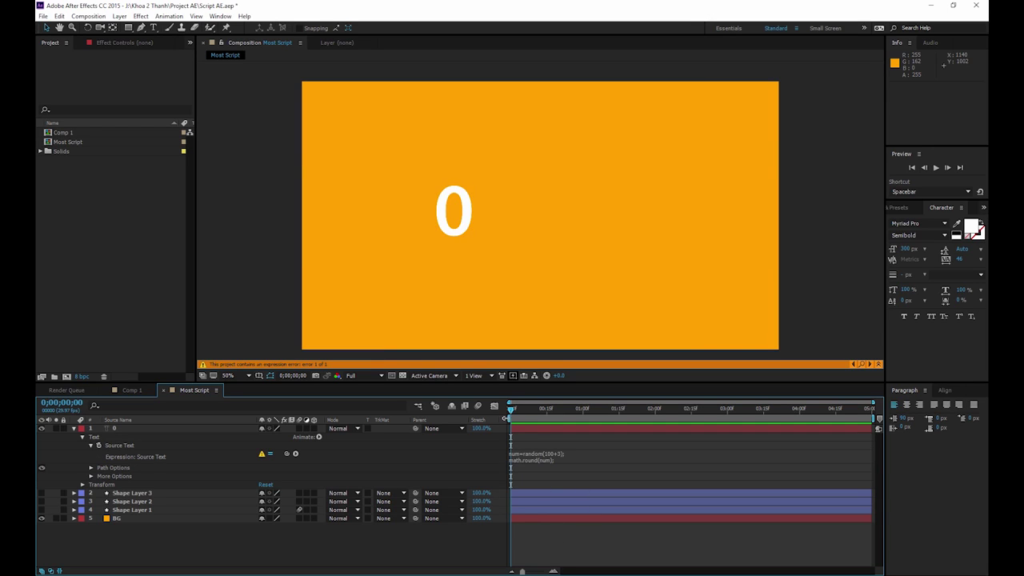
{"action": "mouse_move", "coordinate": [513, 410]}
{"action": "left_mouse_down"}
{"action": "mouse_move", "coordinate": [510, 432]}
{"action": "mouse_move", "coordinate": [523, 436]}
{"action": "left_mouse_up"}
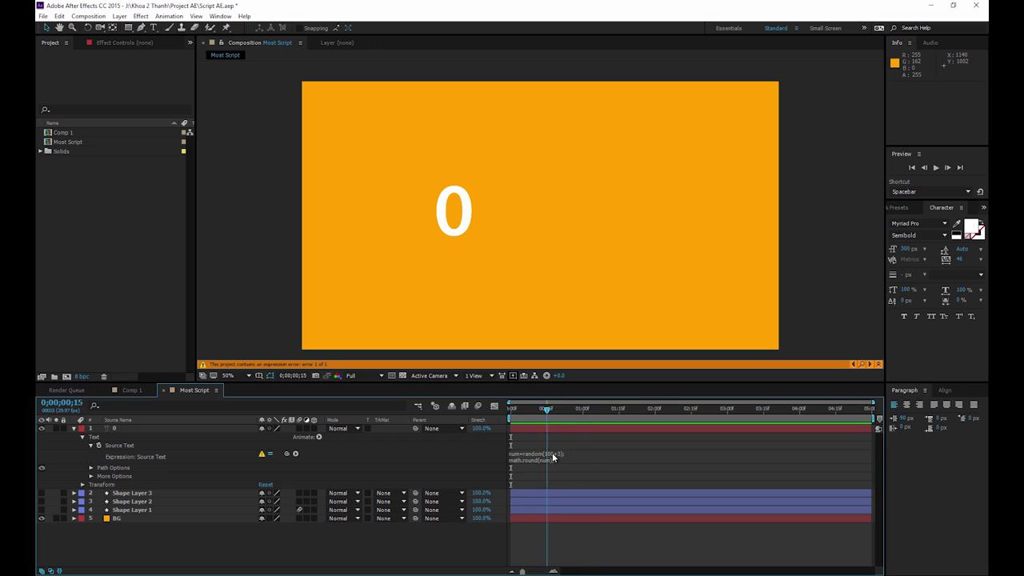
{"action": "key", "text": "Home"}
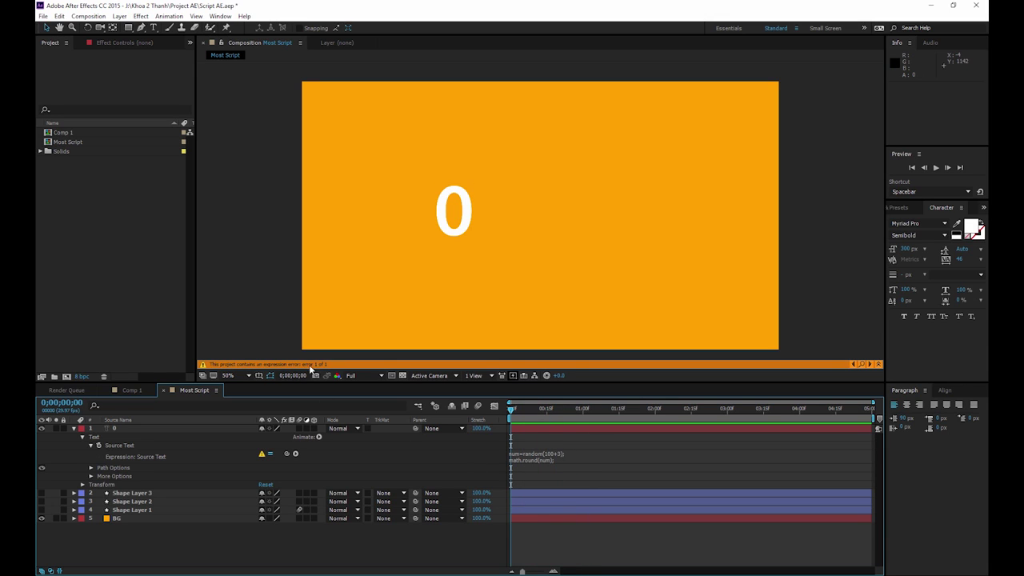
- Capitalise the M in Math to fix the error and preview the random whole numbers
{"action": "left_click", "coordinate": [520, 461]}
{"action": "key", "text": "BackSpace"}
{"action": "type", "text": "M"}
{"action": "key", "text": "KP_Enter"}
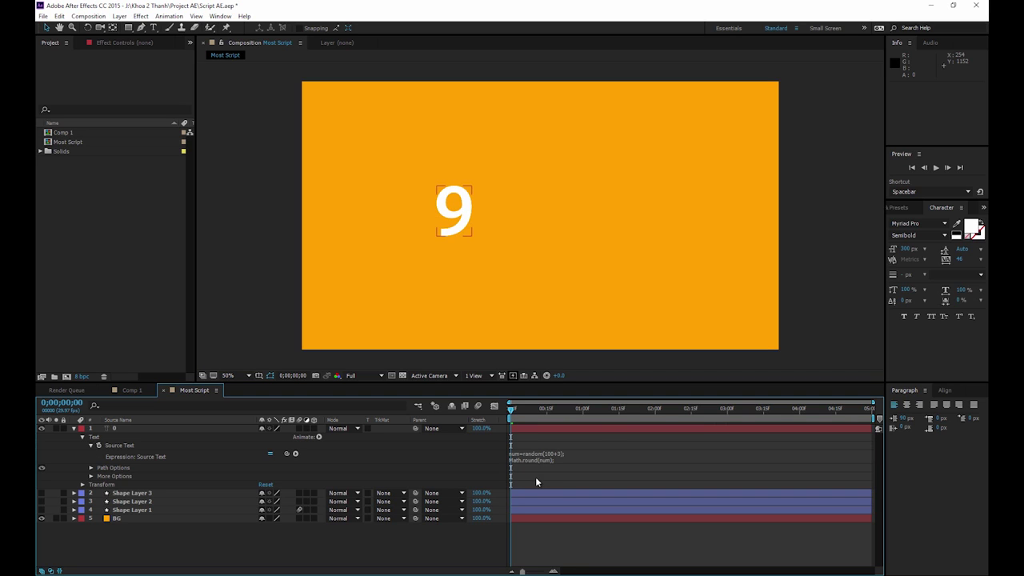
{"action": "mouse_move", "coordinate": [518, 411]}
{"action": "left_mouse_down"}
{"action": "mouse_move", "coordinate": [545, 420]}
{"action": "mouse_move", "coordinate": [524, 416]}
{"action": "left_mouse_up"}
{"action": "key", "text": "space"}
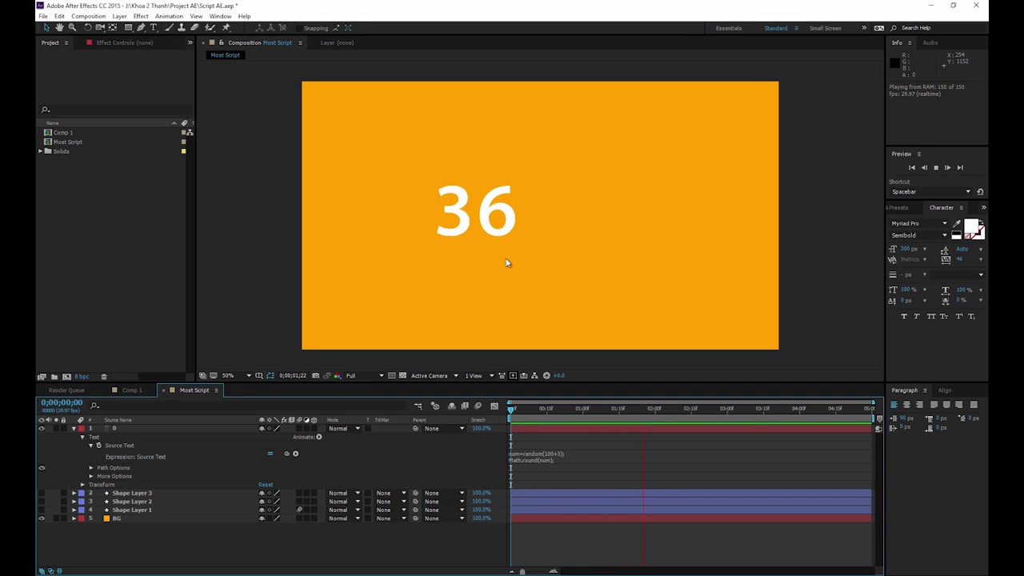